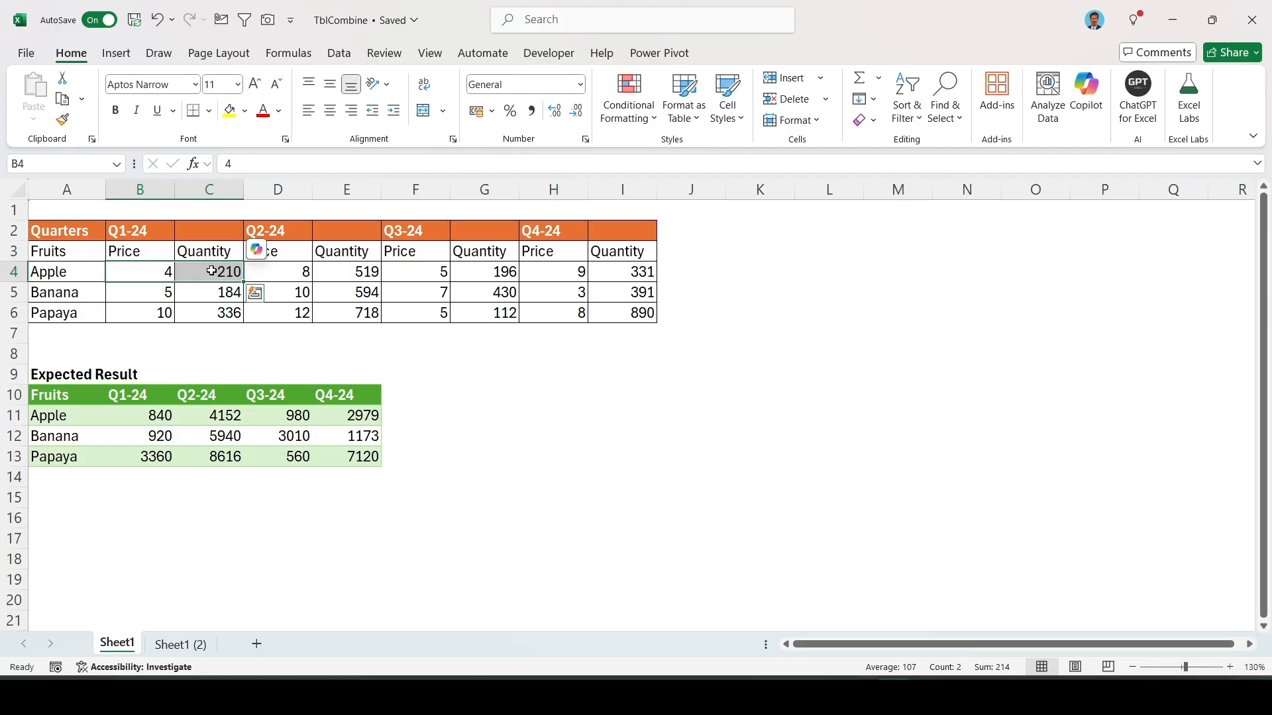
{"action": "left_click", "coordinate": [149, 252]}
{"action": "left_click", "coordinate": [192, 252]}
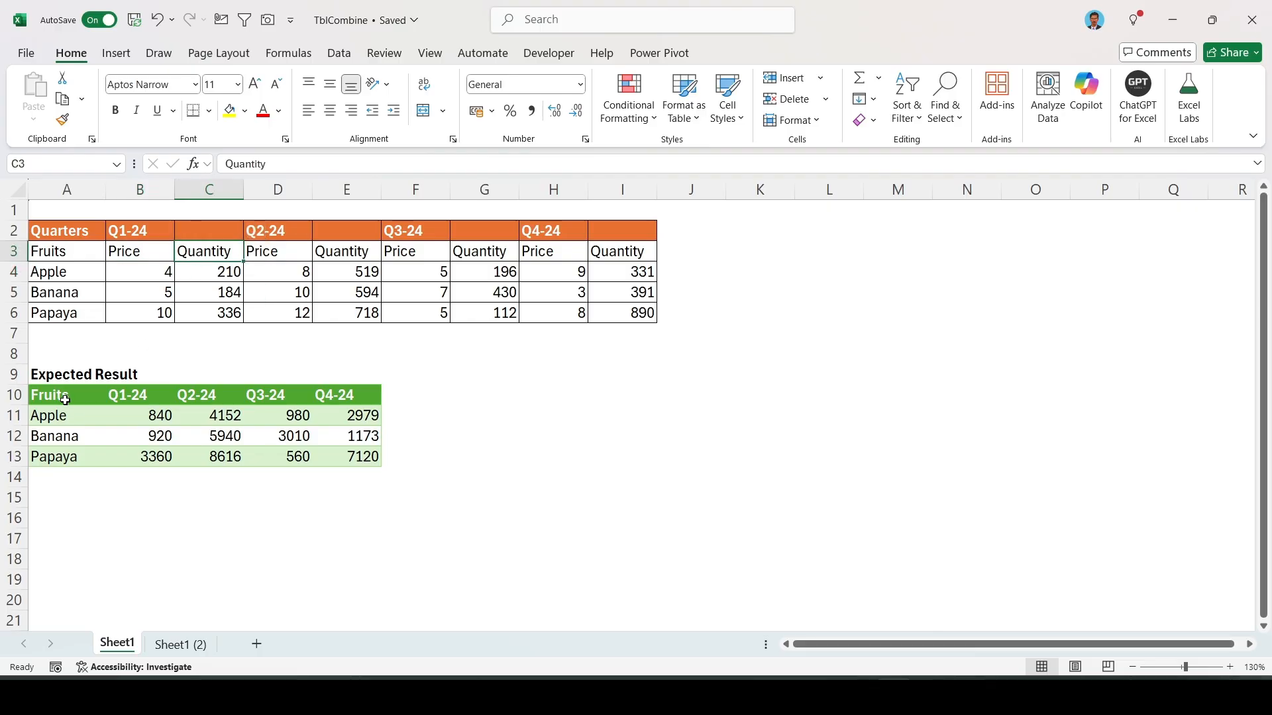
{"action": "left_click_drag", "start_coordinate": [67, 395], "coordinate": [338, 456]}
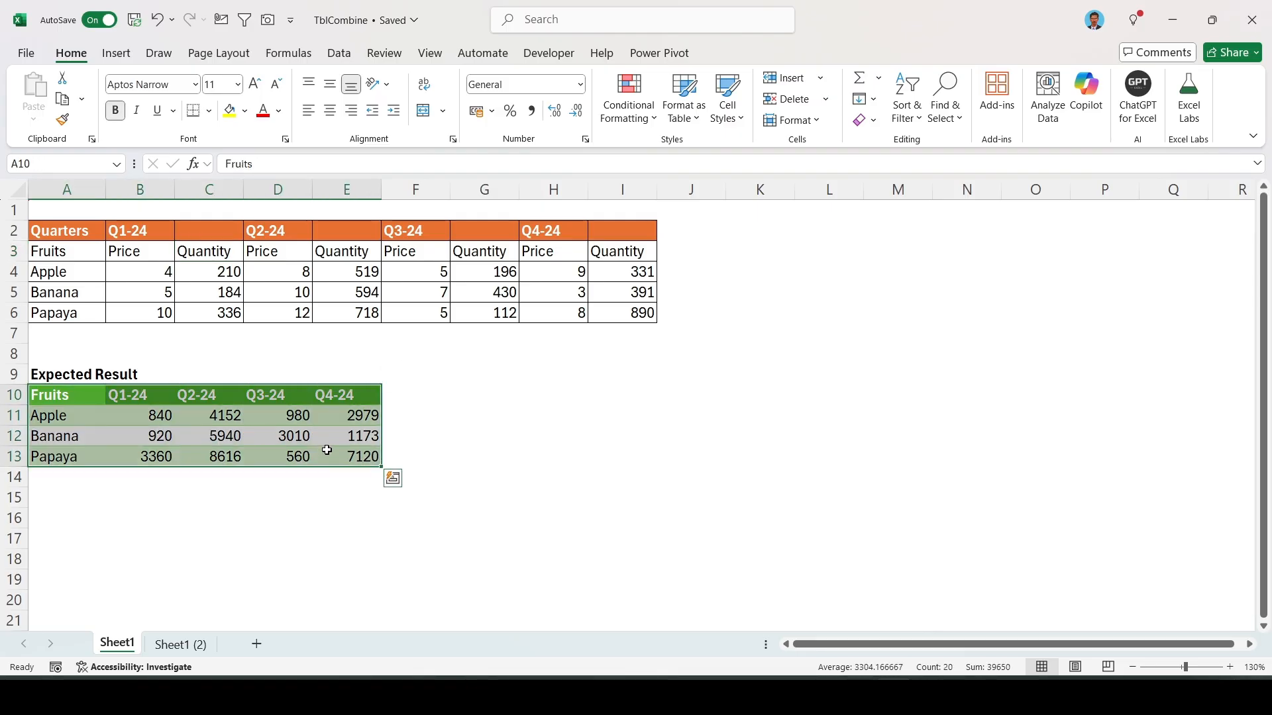
- Convert the fruit data range A2:I6 into a table with headers and turn off its filter buttons
{"action": "left_click", "coordinate": [279, 292]}
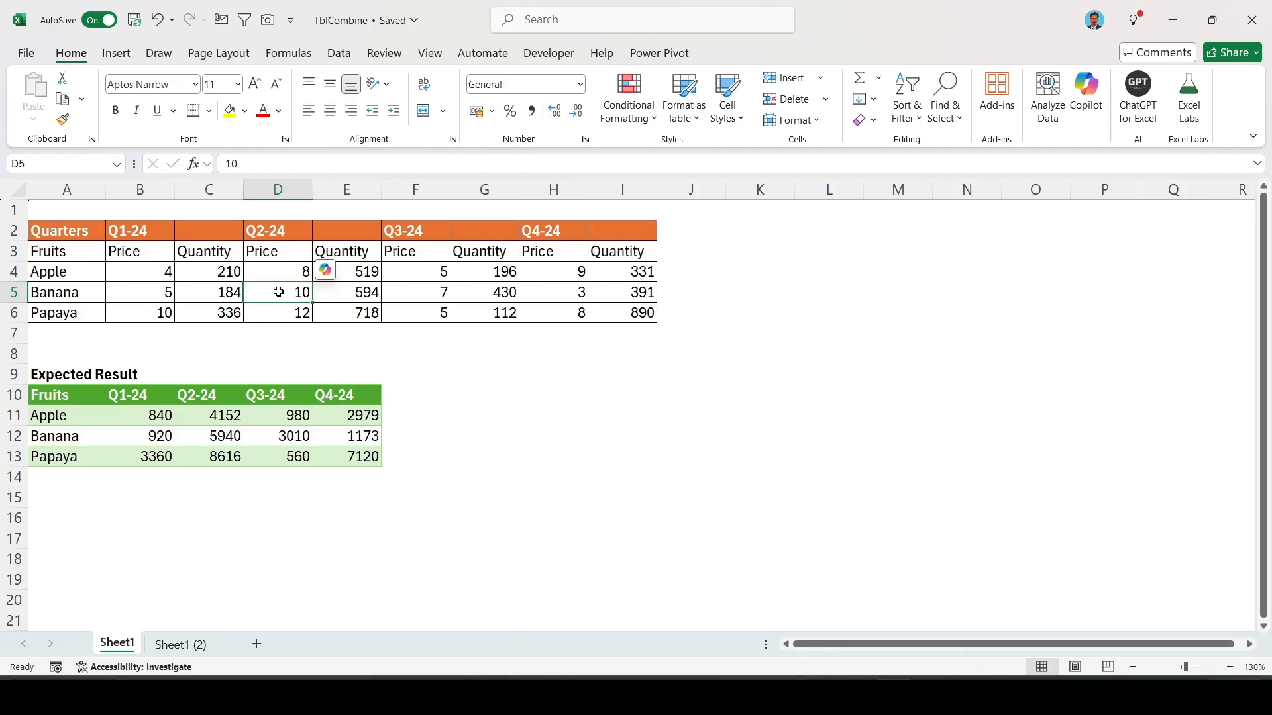
{"action": "key", "text": "ctrl+t"}
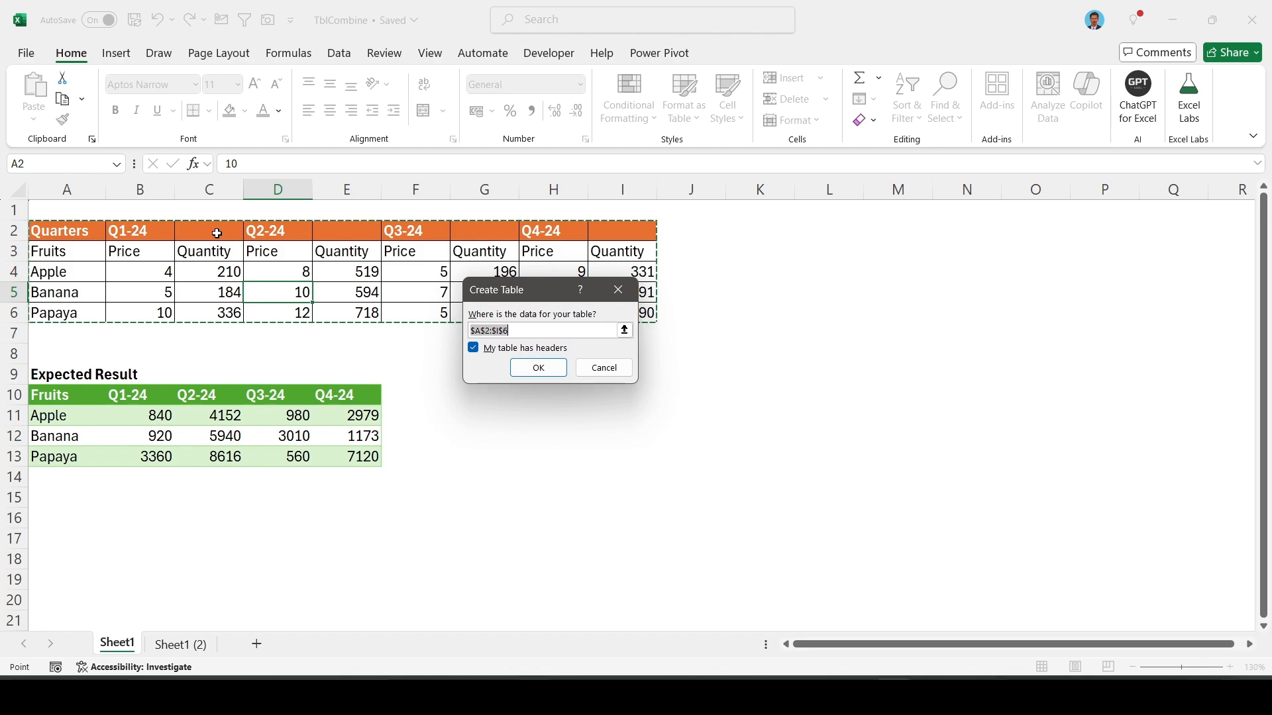
{"action": "left_click", "coordinate": [544, 371]}
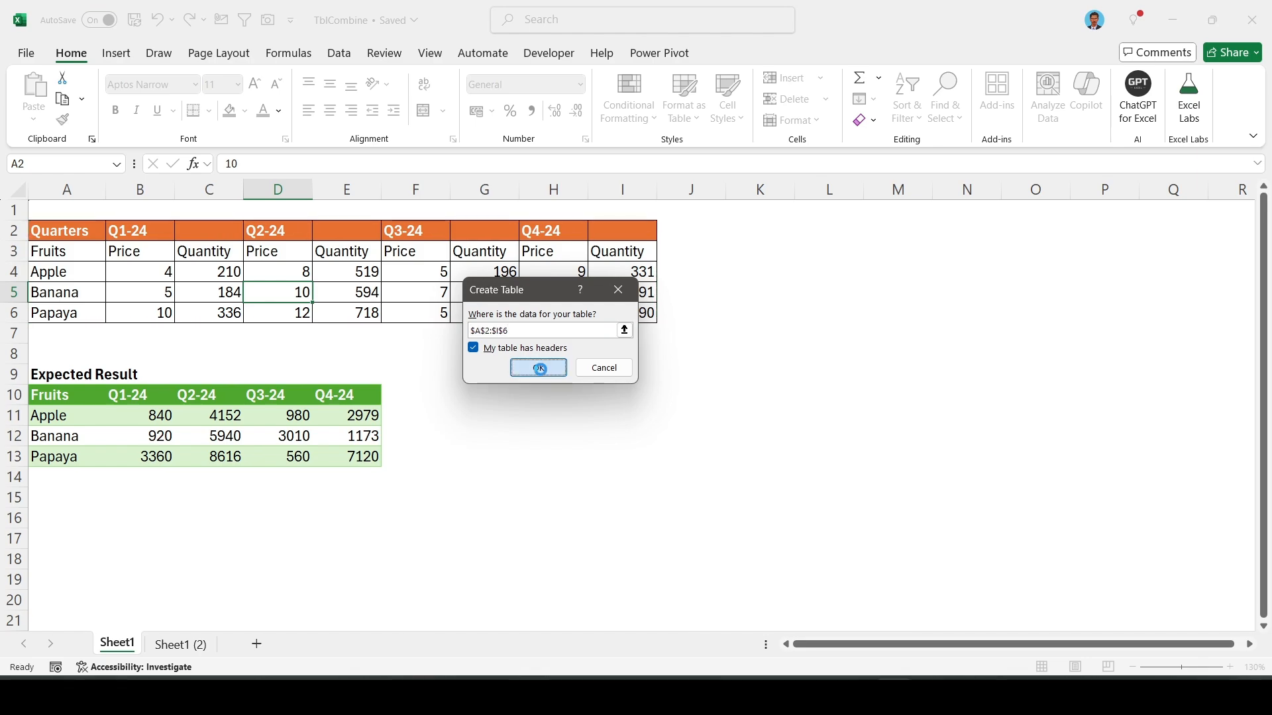
{"action": "left_click", "coordinate": [315, 271]}
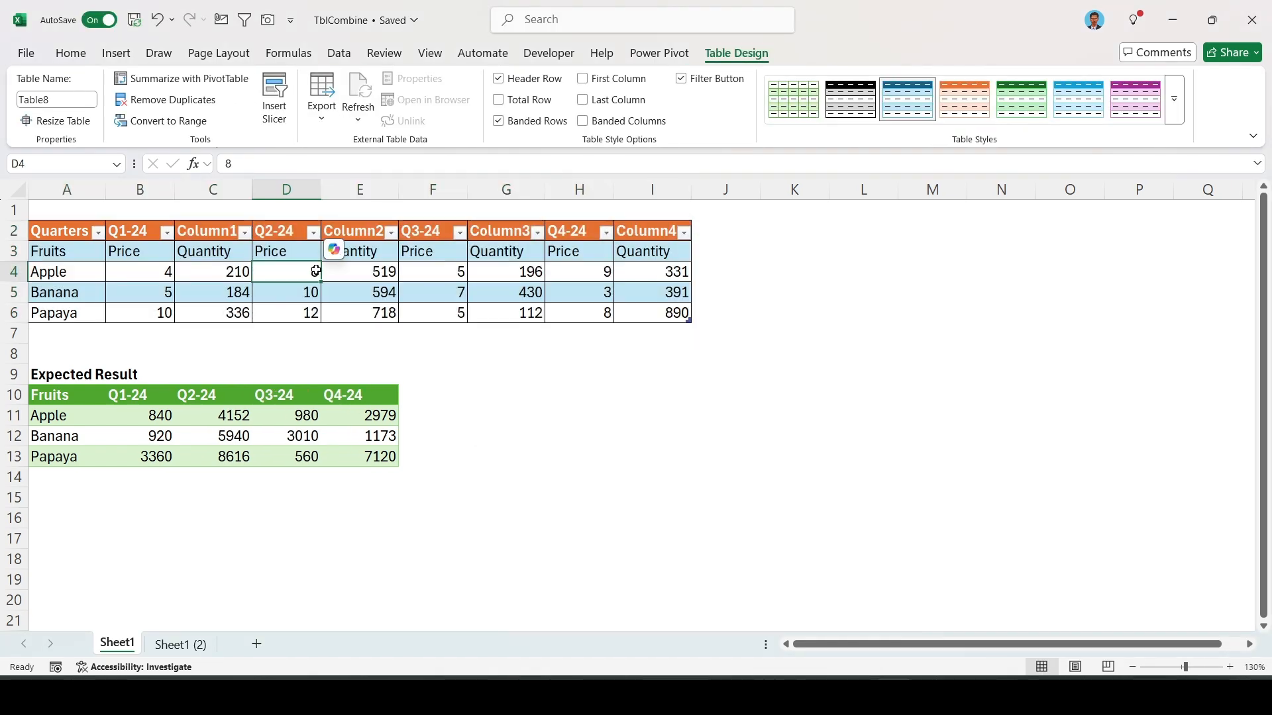
{"action": "key", "text": "ctrl+shift+l"}
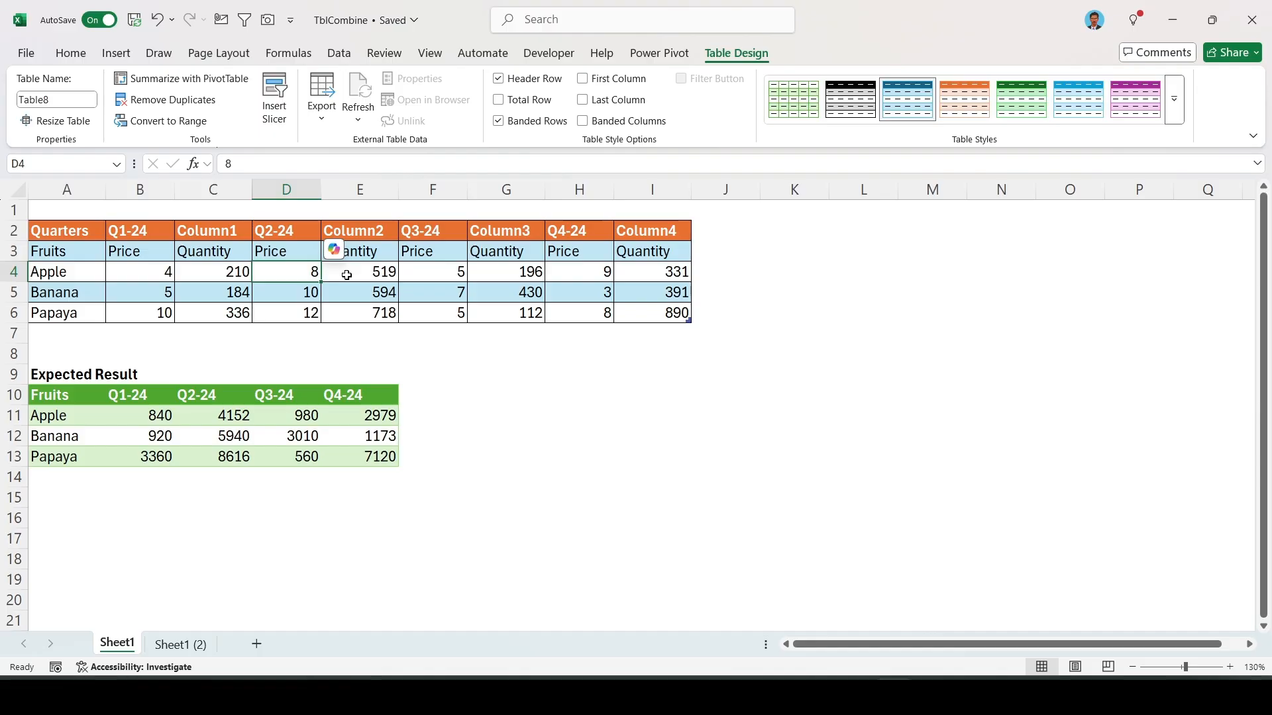
- Load the fruit table into the Power Query Editor as a new query
{"action": "key", "text": "alt"}
{"action": "key", "text": "a"}
{"action": "key", "text": "p"}
{"action": "key", "text": "t"}
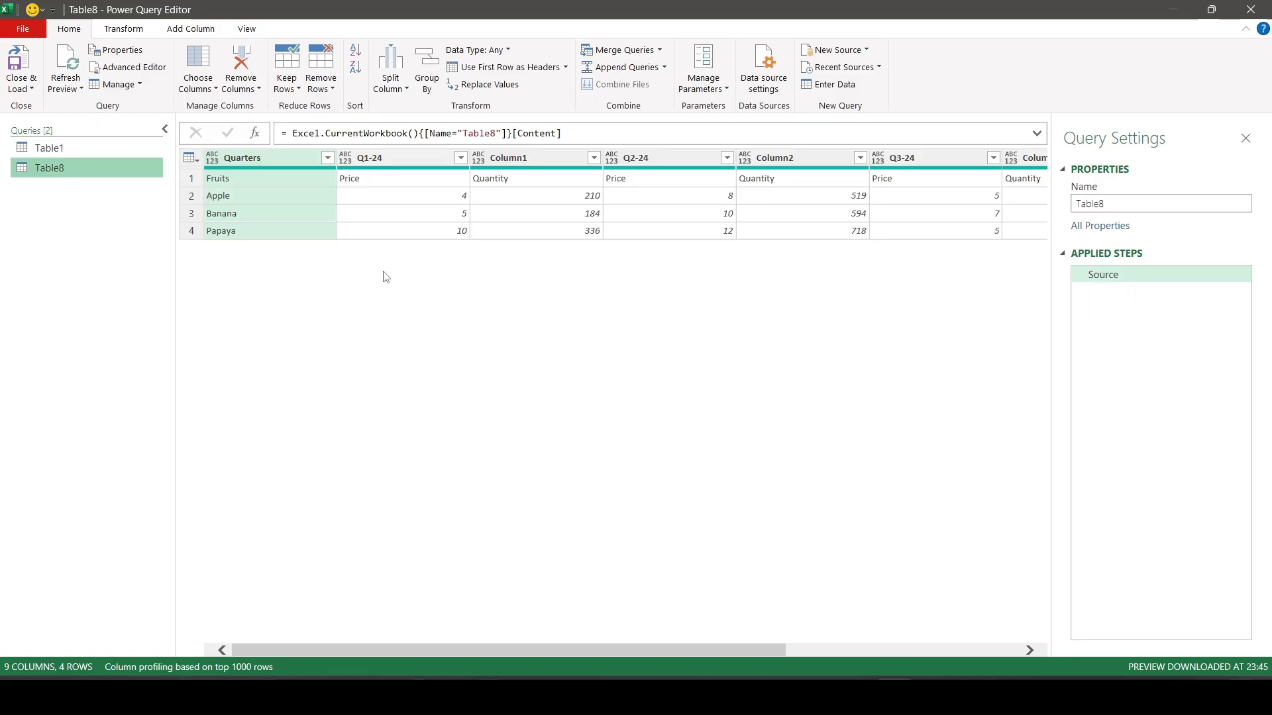
- Examine the List and Result steps of the existing Table1 query, including the column-name pairs in the nested lists
{"action": "left_click", "coordinate": [70, 153]}
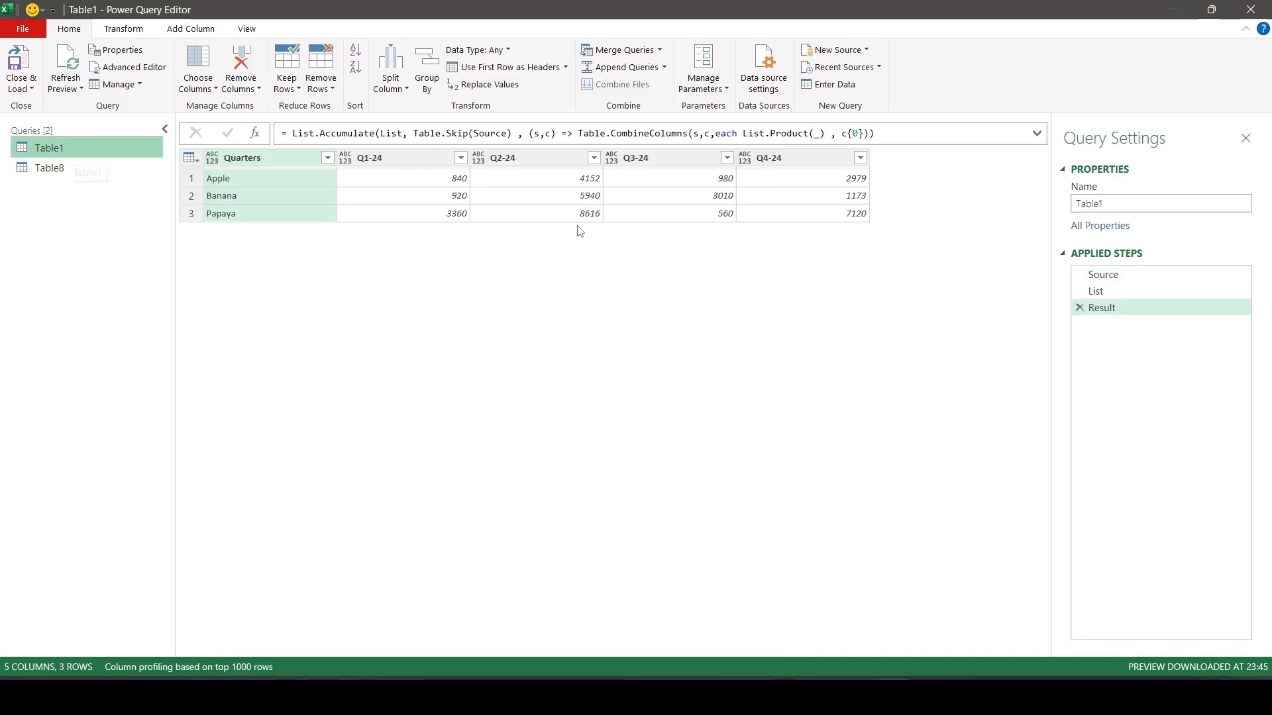
{"action": "left_click", "coordinate": [1098, 292]}
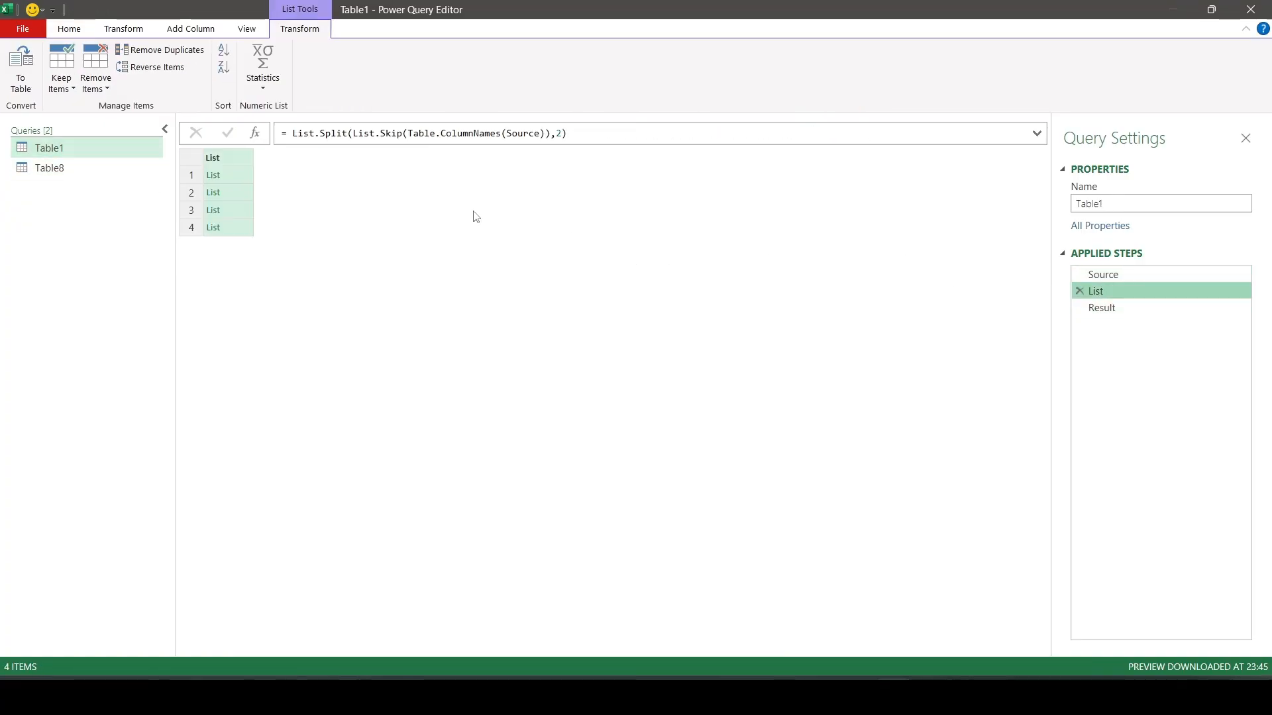
{"action": "left_click", "coordinate": [248, 178]}
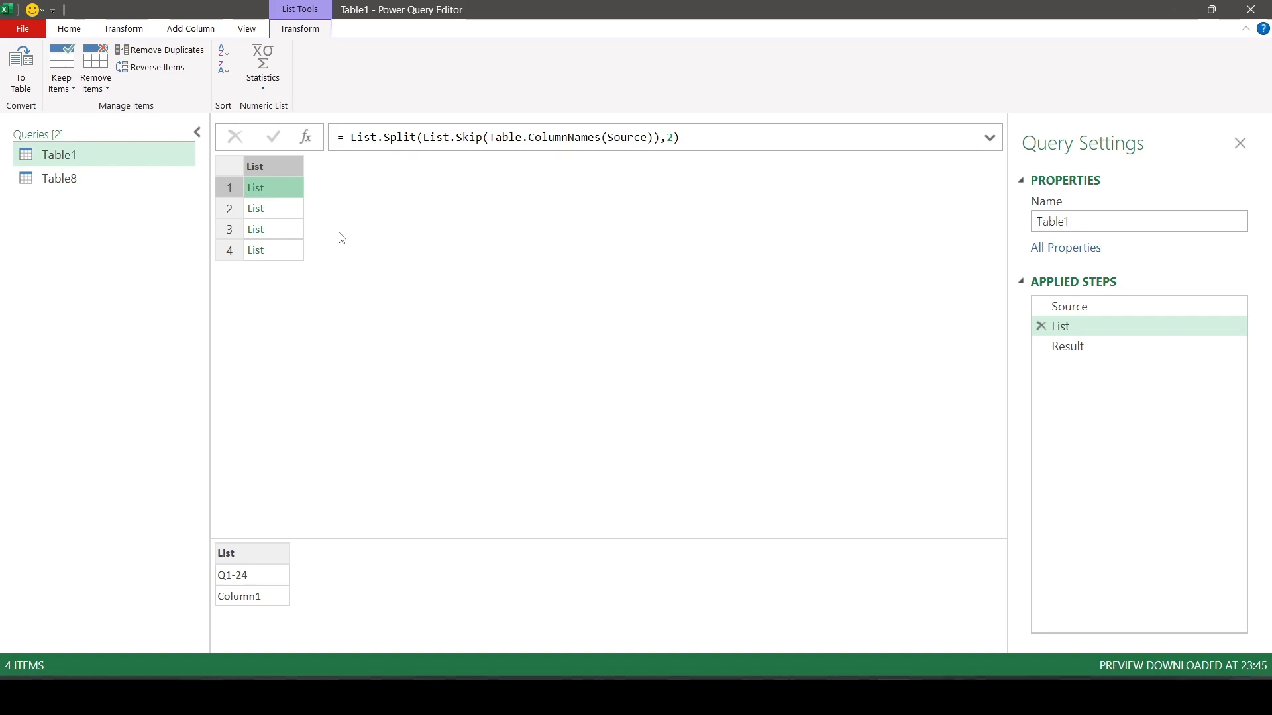
{"action": "left_click", "coordinate": [292, 209]}
{"action": "left_click", "coordinate": [288, 185]}
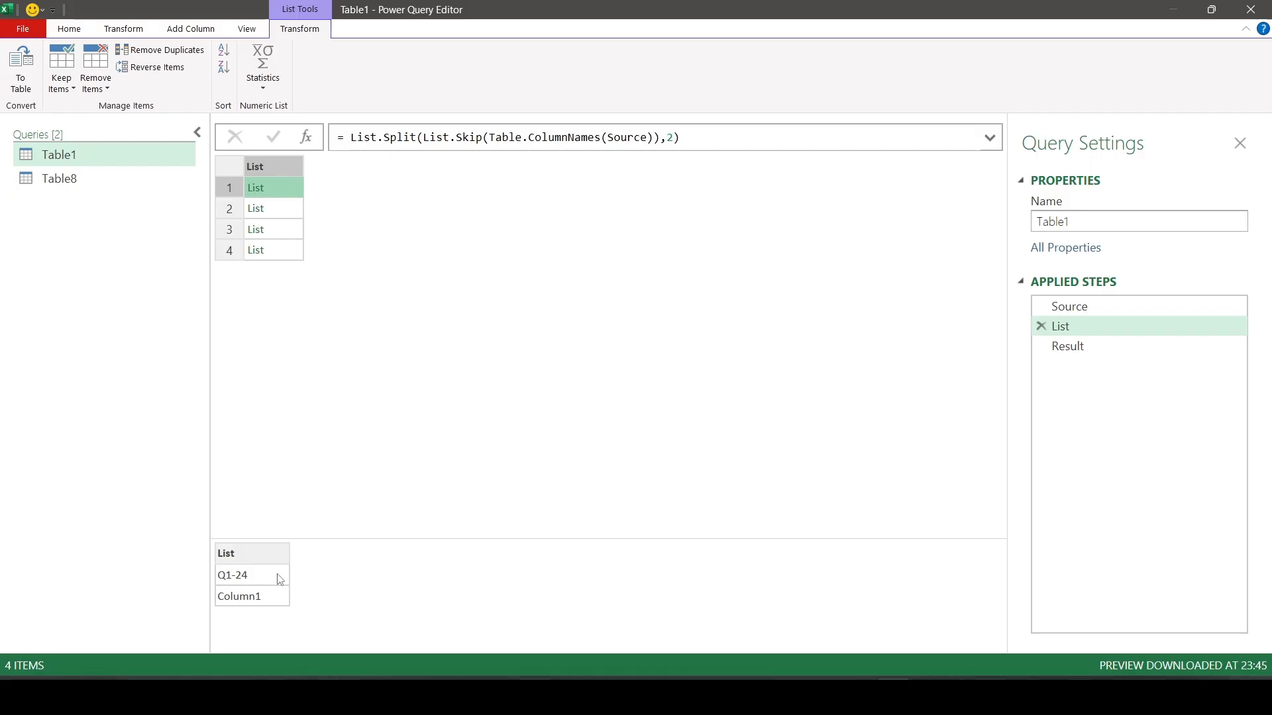
{"action": "left_click", "coordinate": [295, 214]}
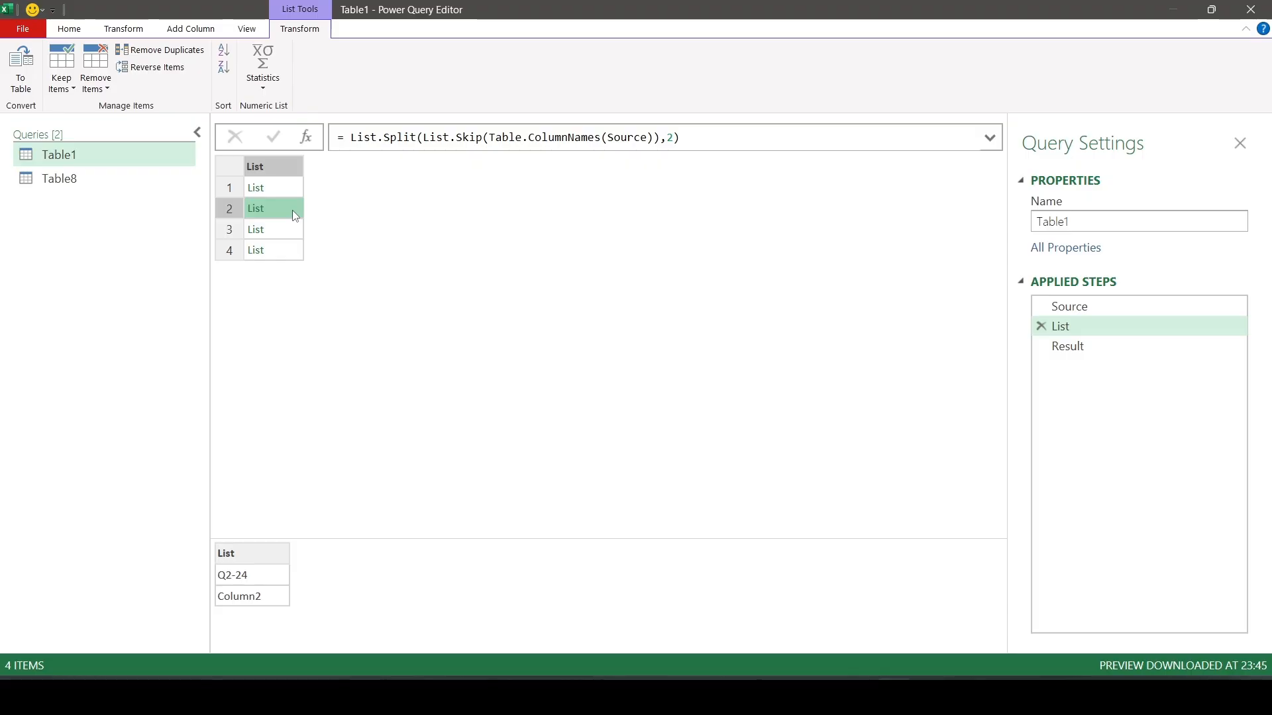
{"action": "left_click", "coordinate": [1060, 346]}
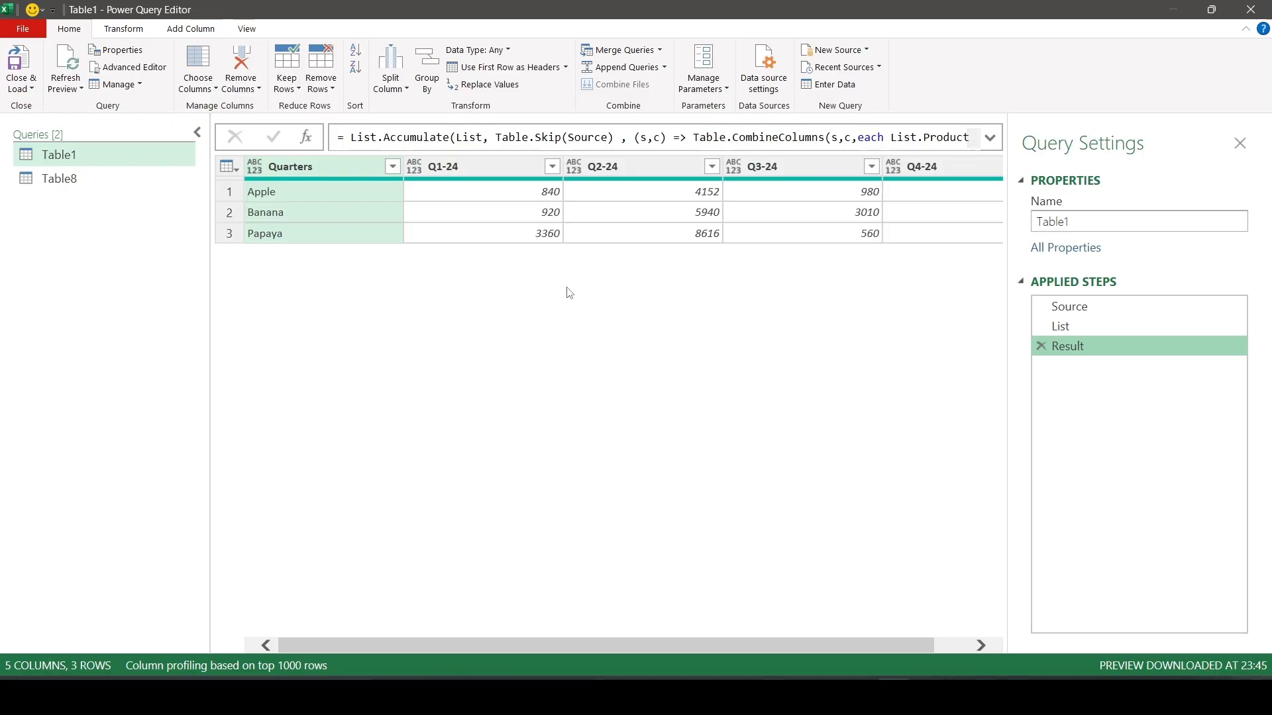
- Add a custom step to the Table8 query that lists the source's column names with Table.ColumnNames(Source)
{"action": "left_click", "coordinate": [84, 177]}
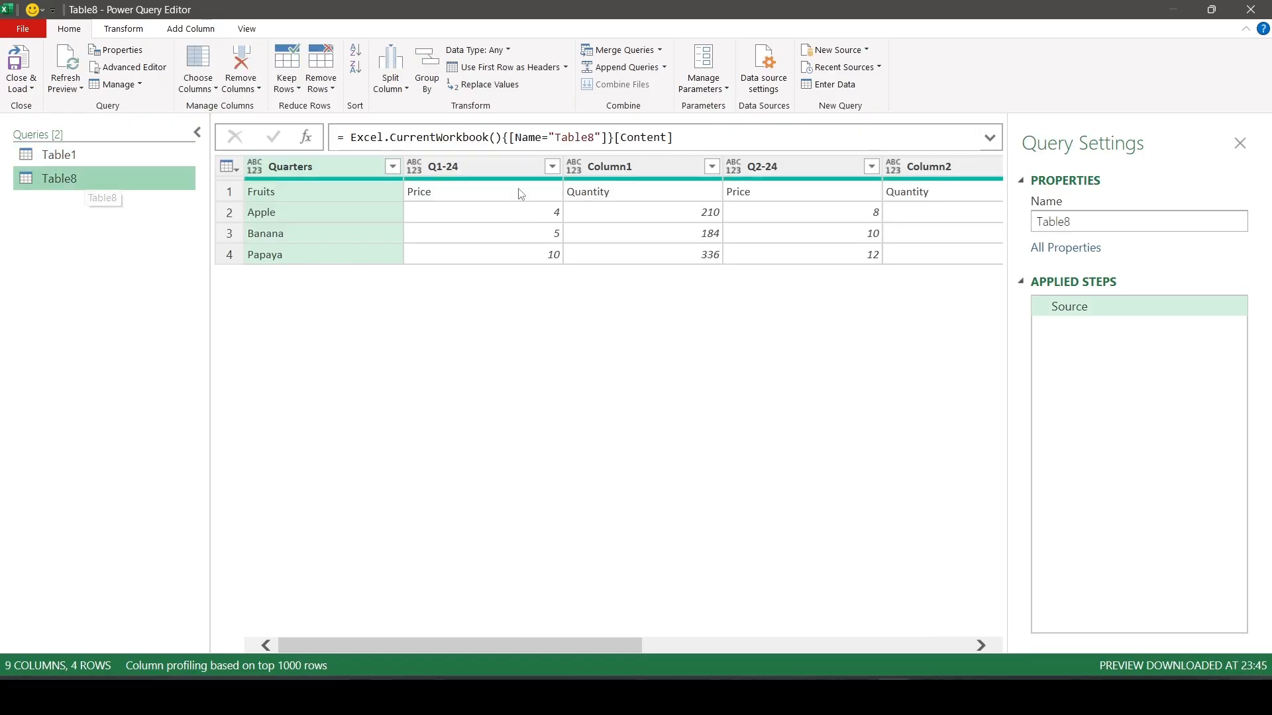
{"action": "left_click", "coordinate": [305, 137]}
{"action": "left_click", "coordinate": [341, 137]}
{"action": "type", "text": "tblcol Source"}
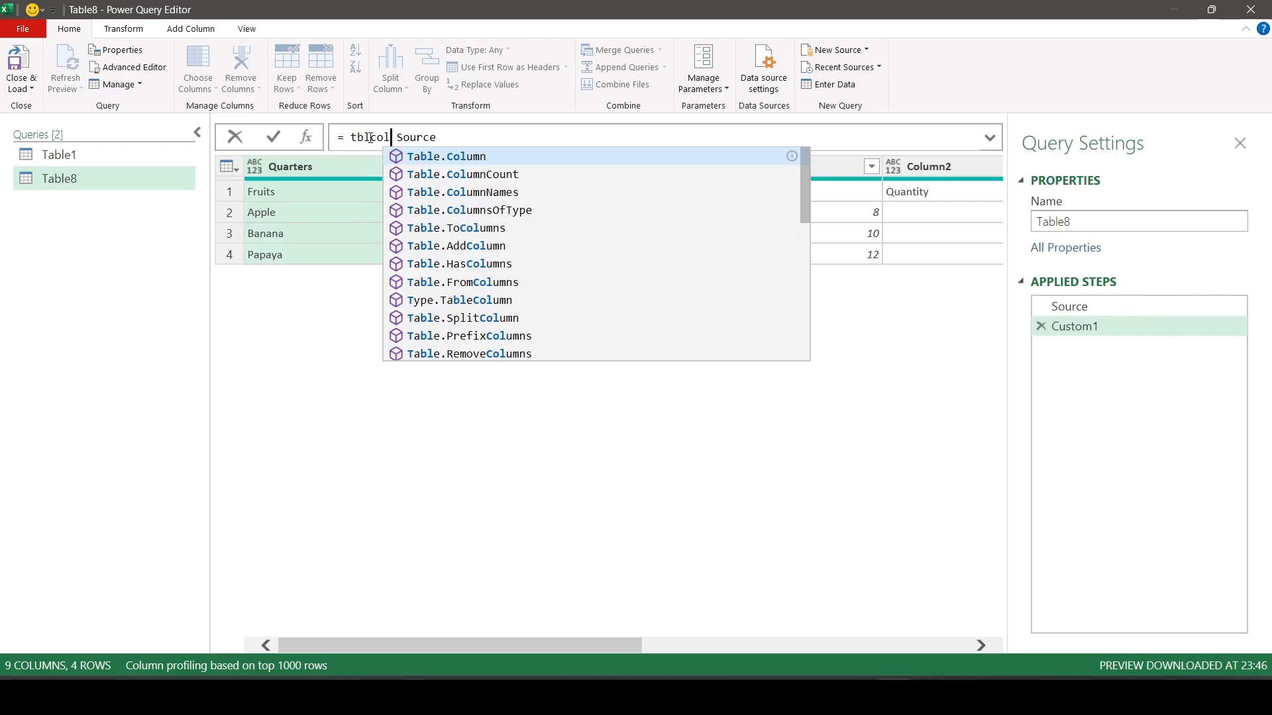
{"action": "key", "text": "Down"}
{"action": "key", "text": "Down"}
{"action": "key", "text": "Tab"}
{"action": "type", "text": "("}
{"action": "key", "text": "Delete"}
{"action": "key", "text": "Delete"}
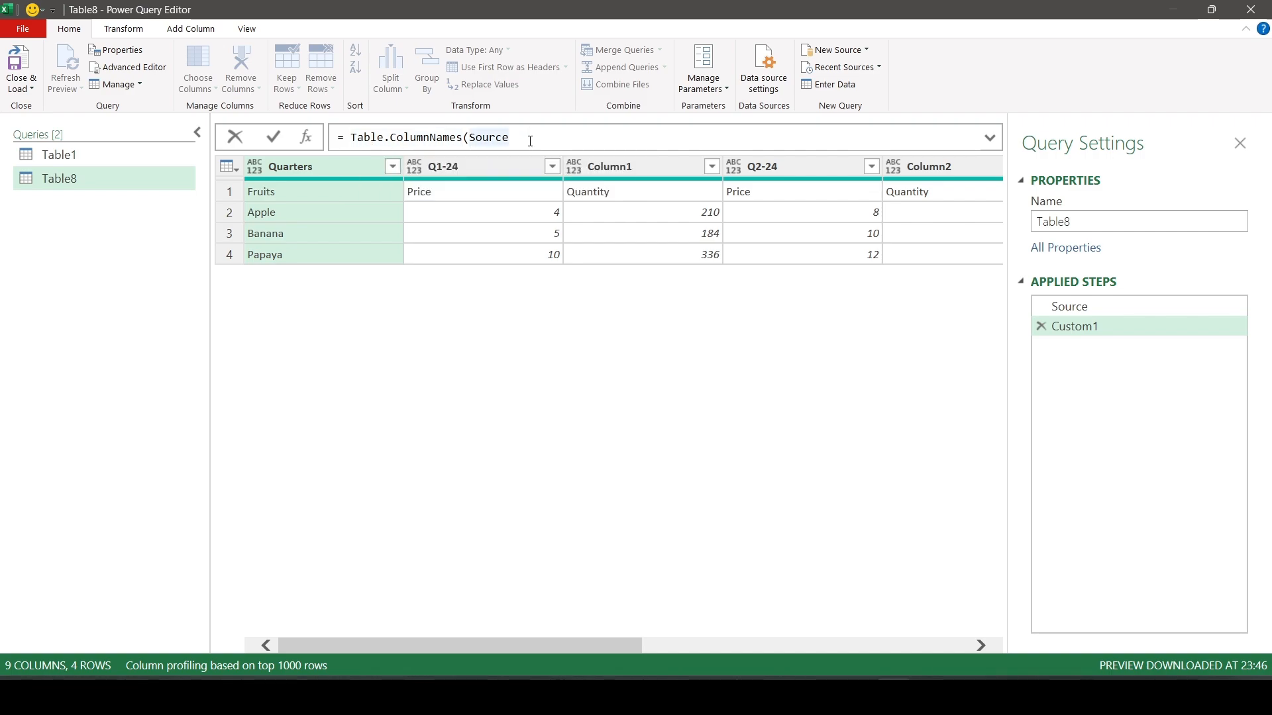
{"action": "type", "text": ")"}
{"action": "left_click", "coordinate": [277, 137]}
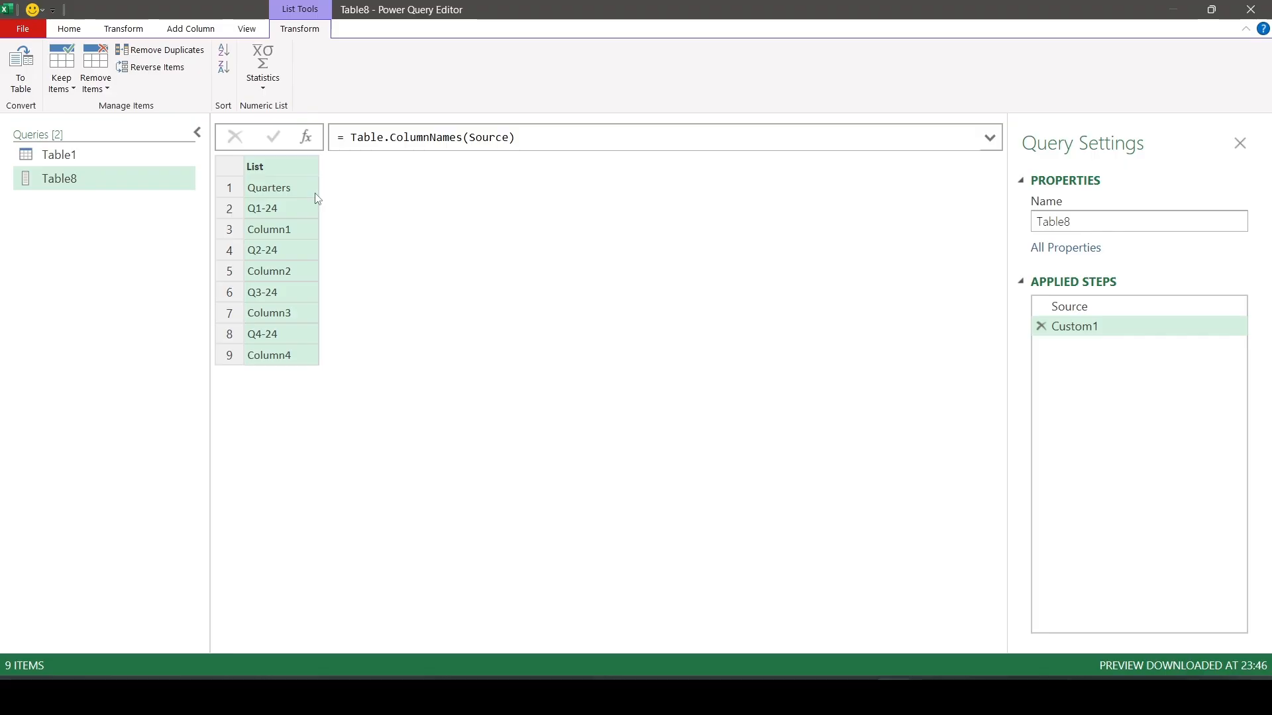
- Wrap the Custom1 formula in List.Skip to drop the first column name: List.Skip(Table.ColumnNames(Source))
{"action": "left_click", "coordinate": [1100, 311]}
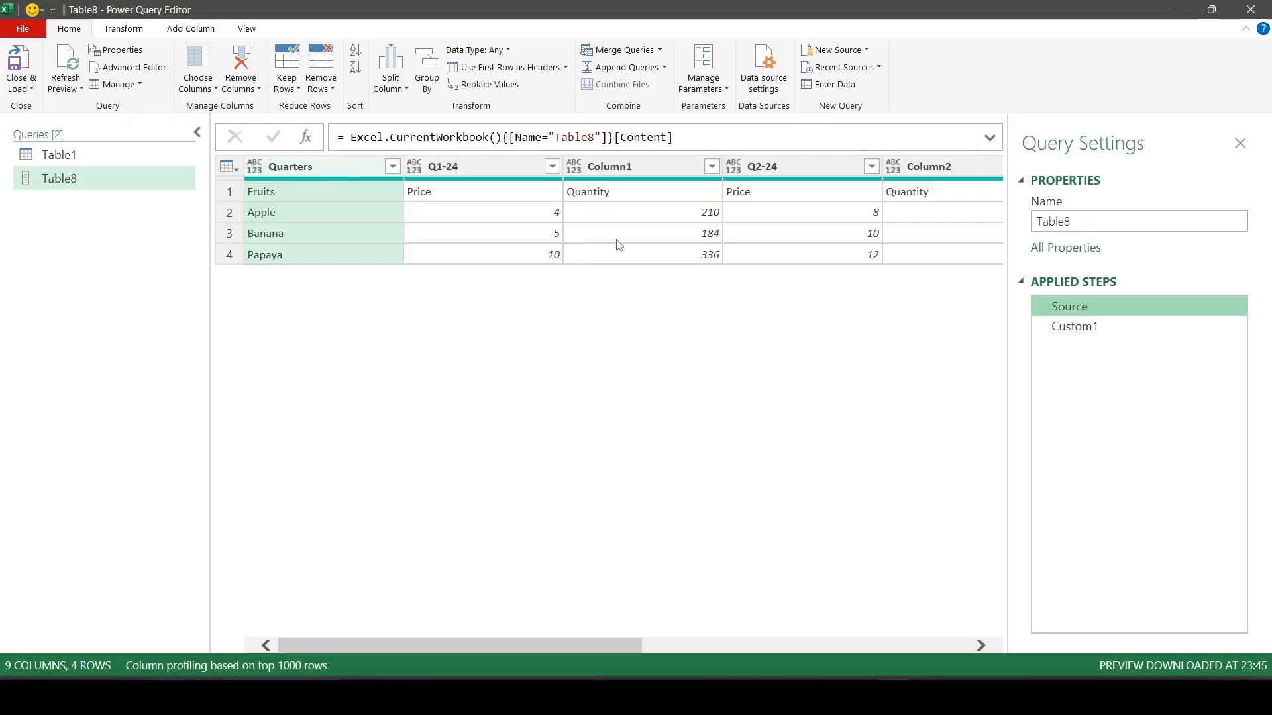
{"action": "left_click", "coordinate": [1073, 326]}
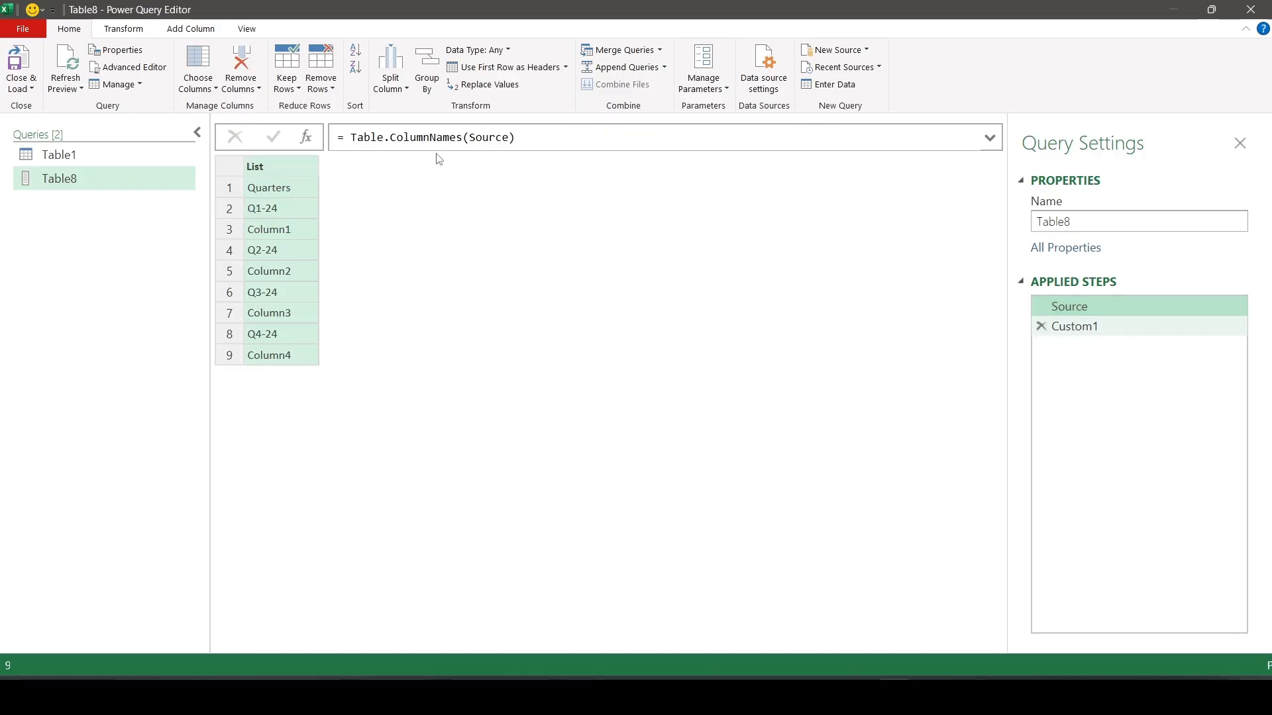
{"action": "left_click", "coordinate": [346, 139]}
{"action": "type", "text": "kls"}
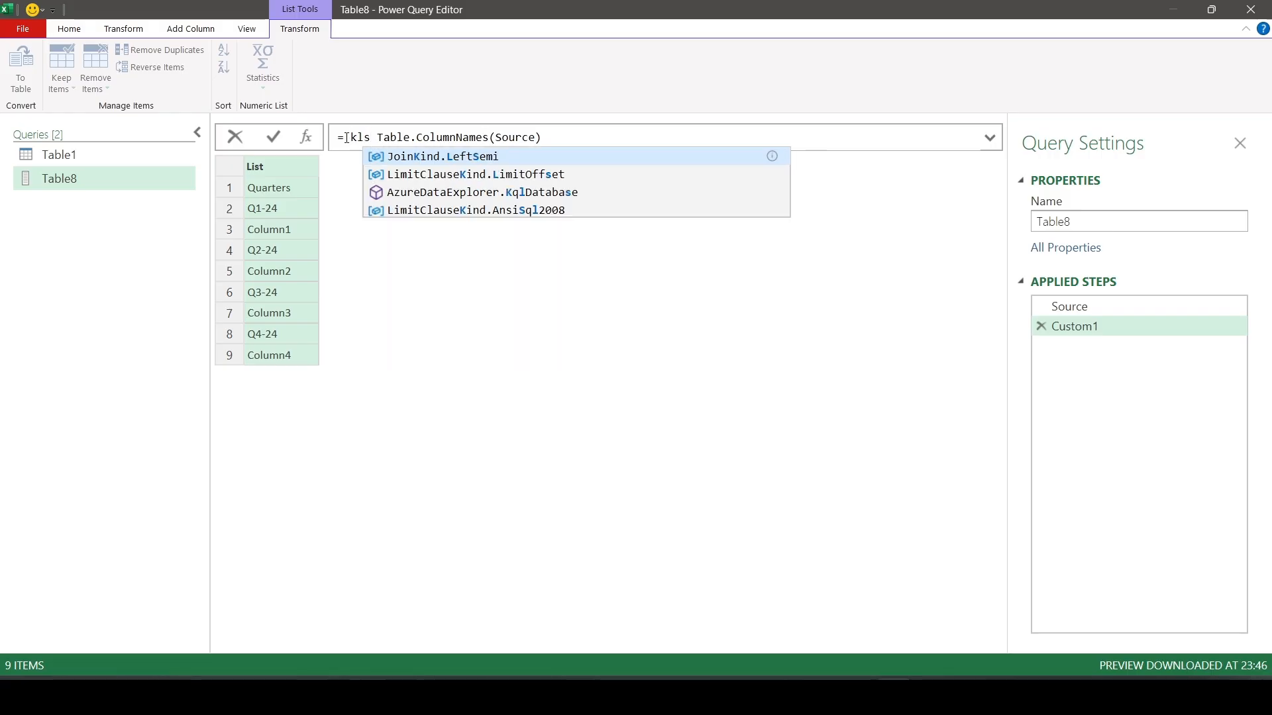
{"action": "key", "text": "BackSpace"}
{"action": "key", "text": "BackSpace"}
{"action": "key", "text": "BackSpace"}
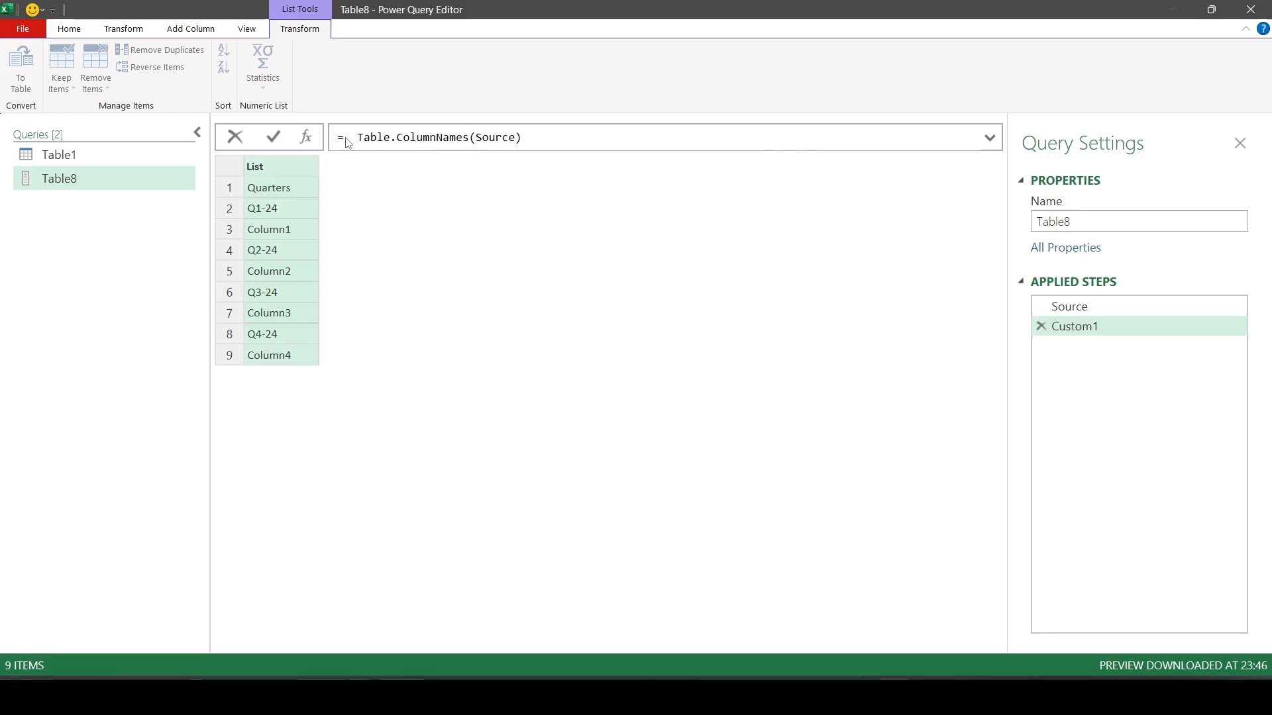
{"action": "type", "text": "lstsk"}
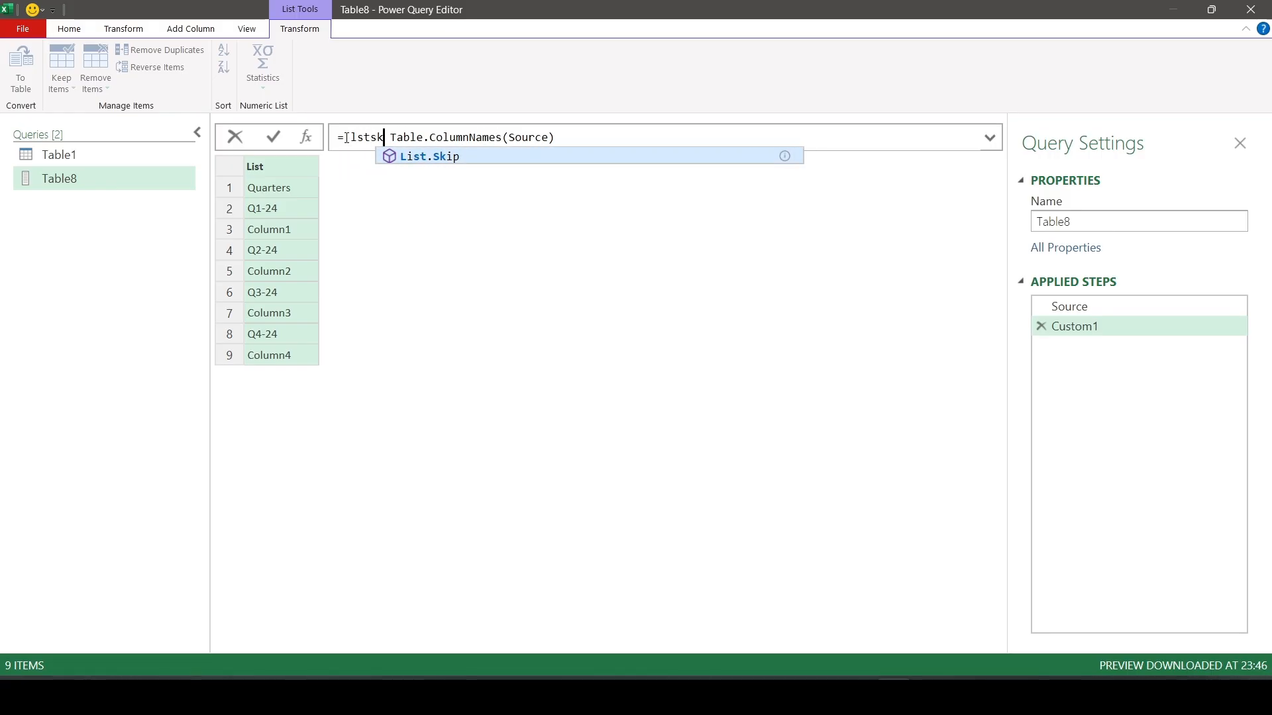
{"action": "key", "text": "Tab"}
{"action": "type", "text": "("}
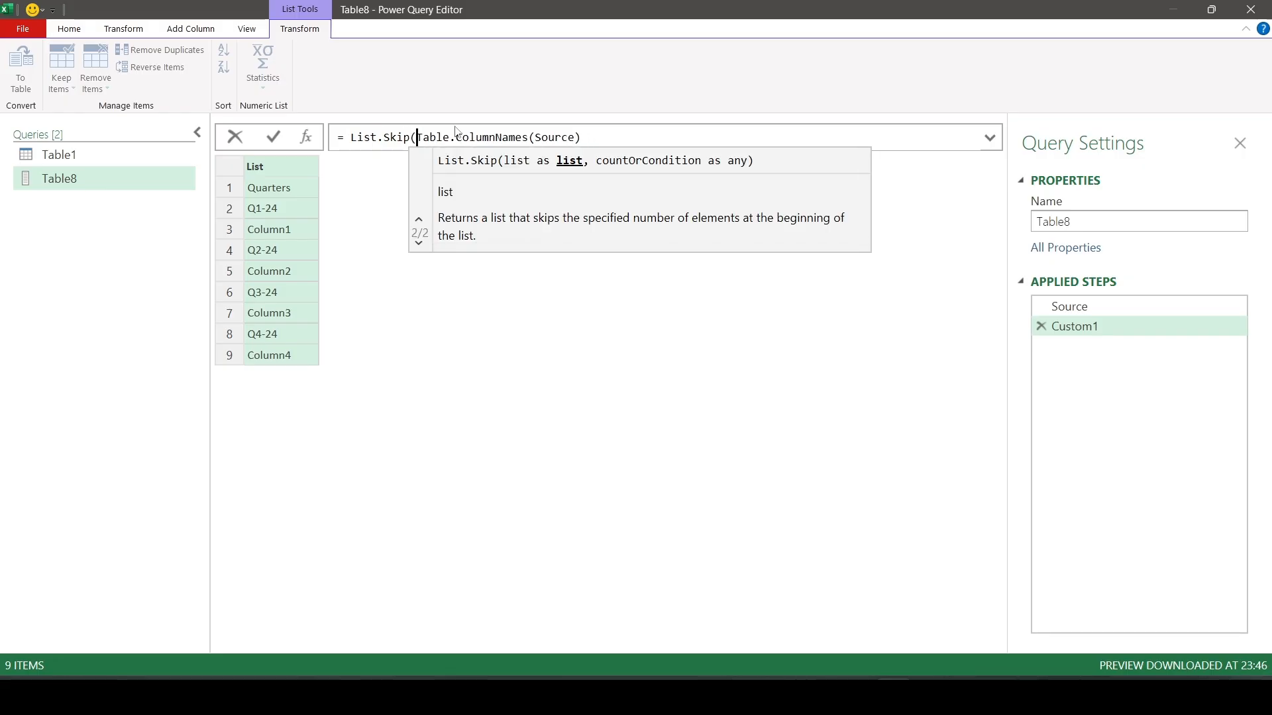
{"action": "left_click", "coordinate": [614, 139]}
{"action": "type", "text": ")"}
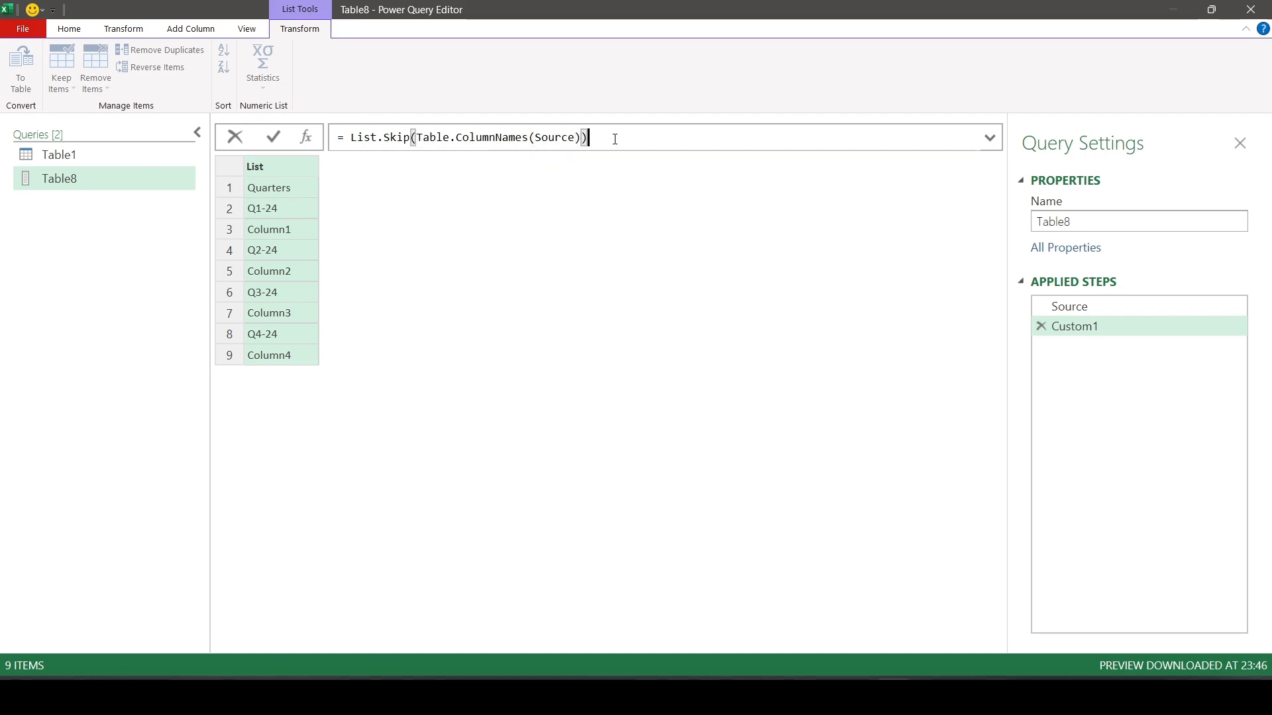
{"action": "left_click", "coordinate": [274, 138]}
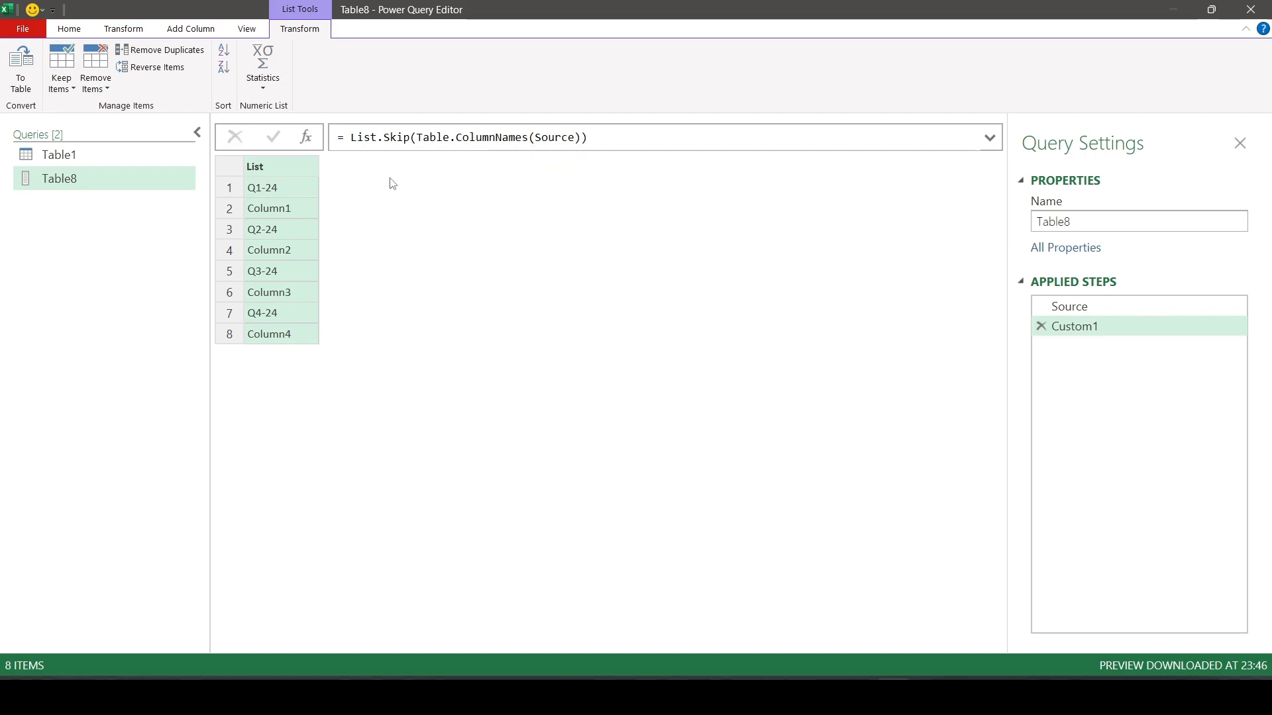
- Split the column names into lists of two with List.Split(List.Skip(Table.ColumnNames(Source)),2) and preview the first list
{"action": "left_click", "coordinate": [345, 138]}
{"action": "type", "text": "List.Split"}
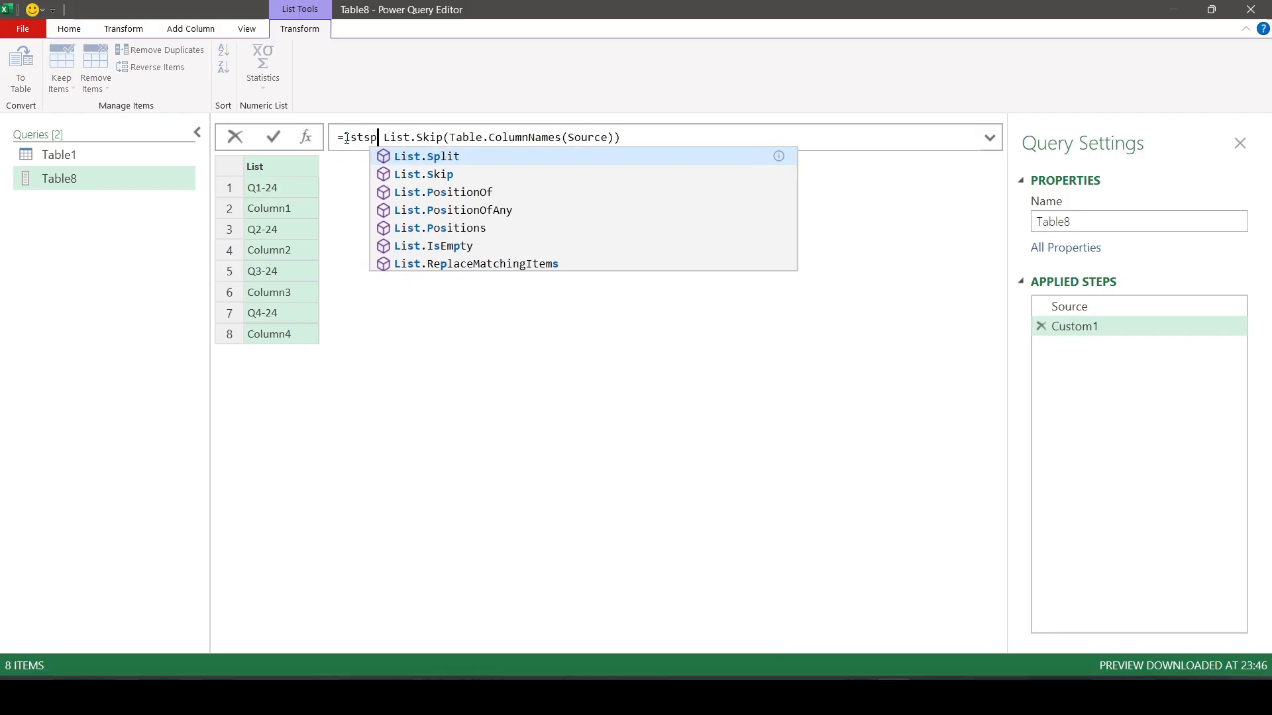
{"action": "key", "text": "BackSpace"}
{"action": "type", "text": "("}
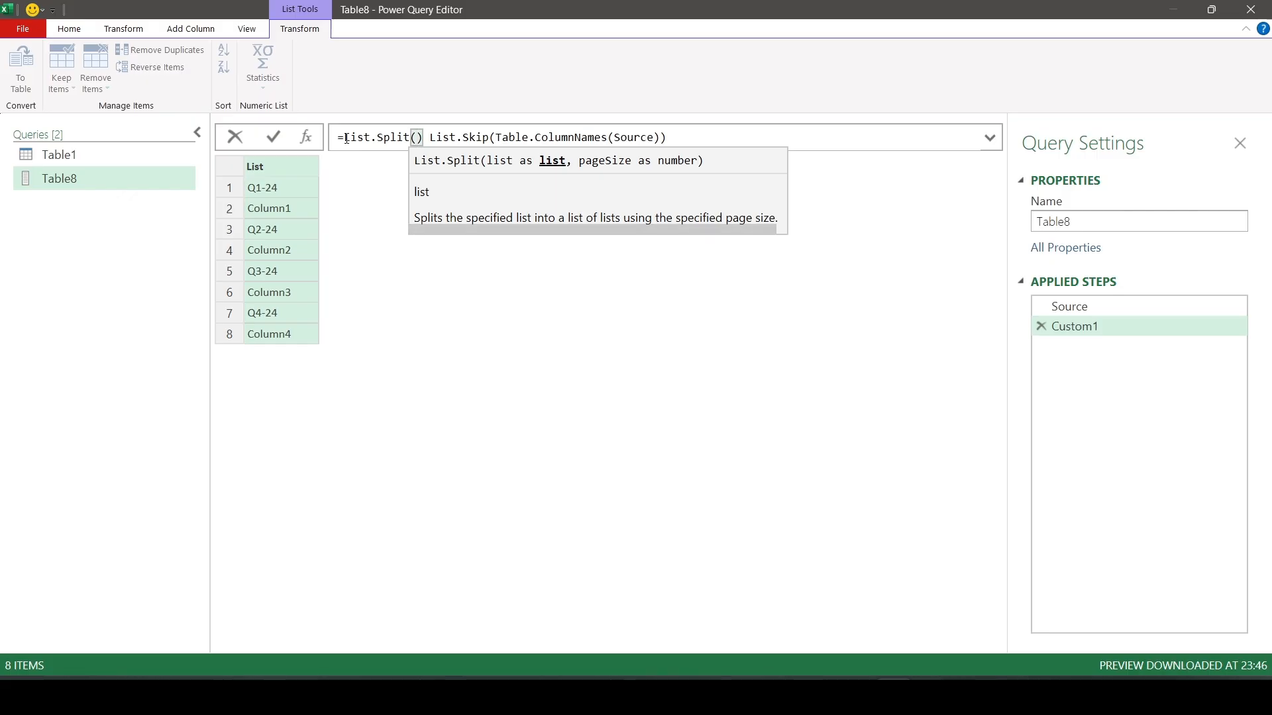
{"action": "left_click", "coordinate": [679, 138]}
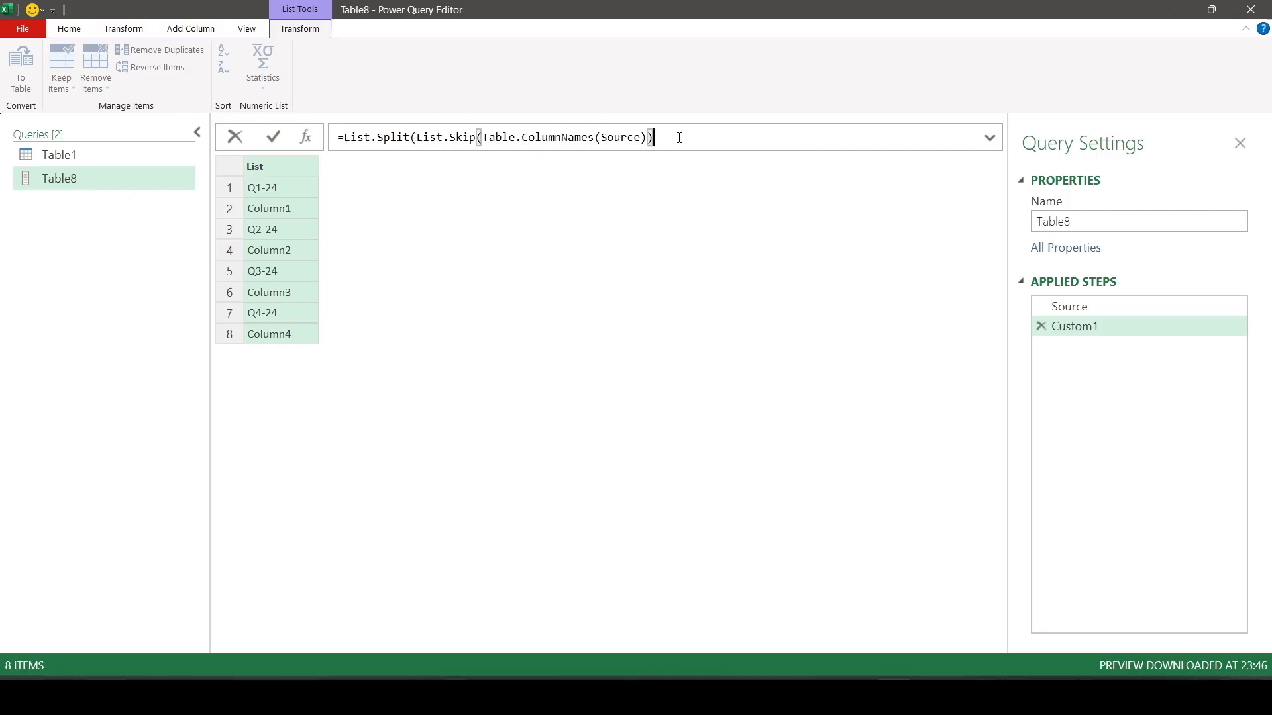
{"action": "type", "text": ",2)"}
{"action": "left_click", "coordinate": [272, 138]}
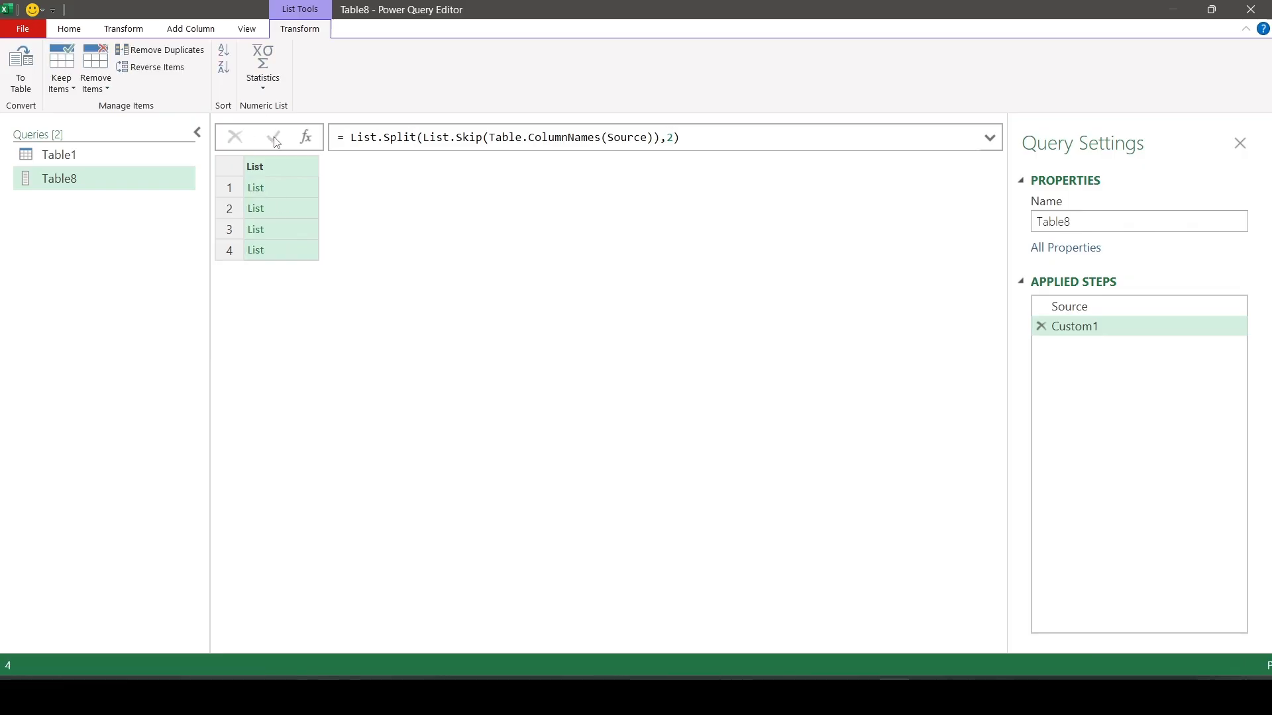
{"action": "left_click", "coordinate": [302, 189]}
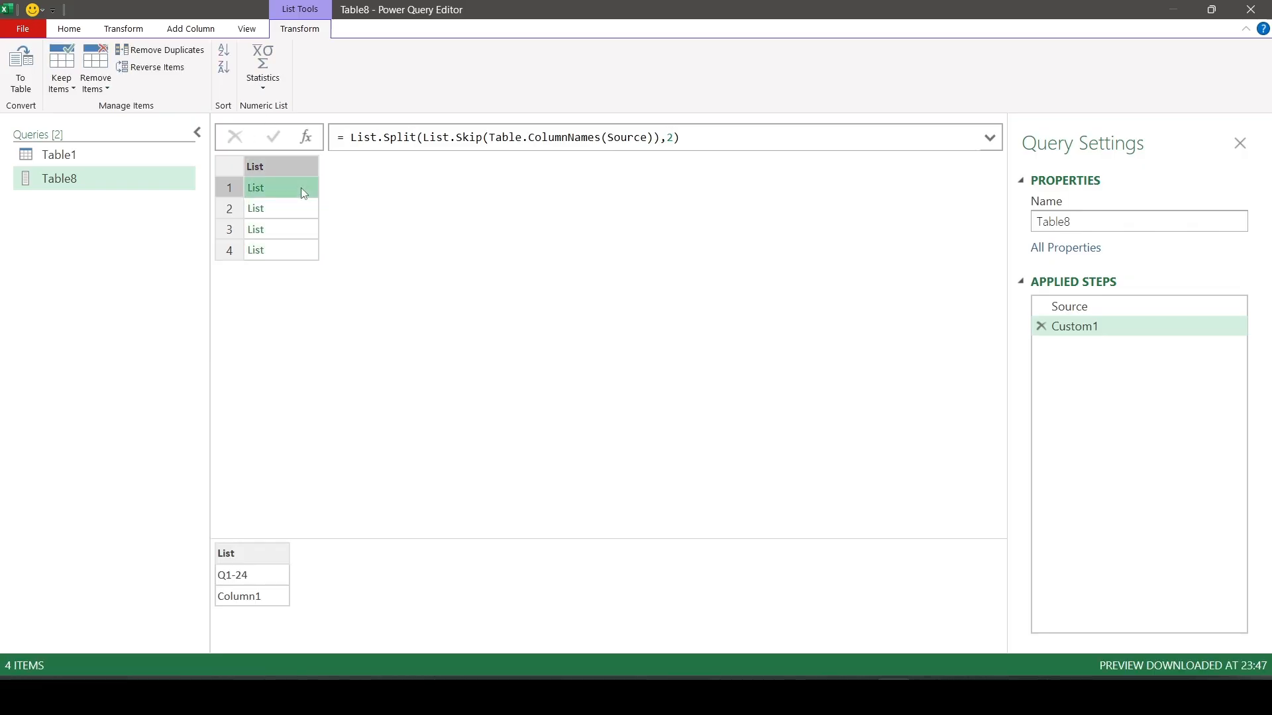
- Rename the Custom1 step to List
{"action": "left_click", "coordinate": [1100, 308]}
{"action": "left_click", "coordinate": [1092, 327]}
{"action": "left_click", "coordinate": [1092, 327]}
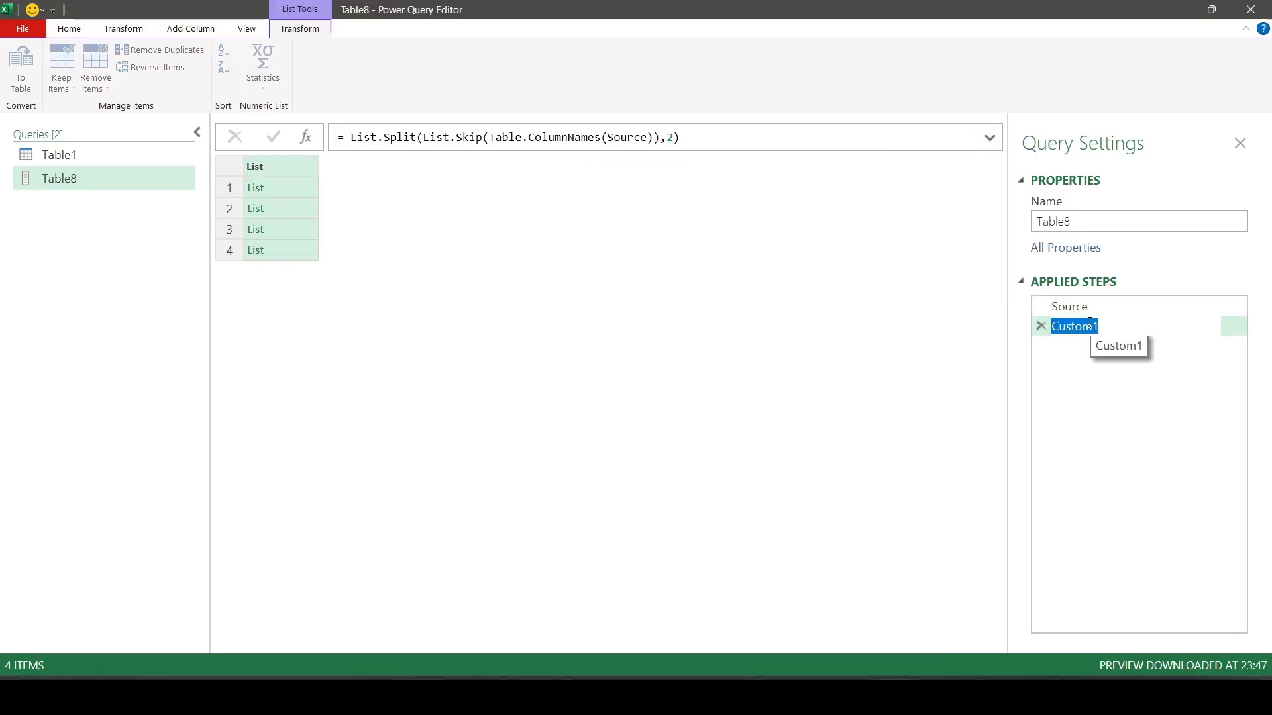
{"action": "type", "text": "List"}
{"action": "key", "text": "Return"}
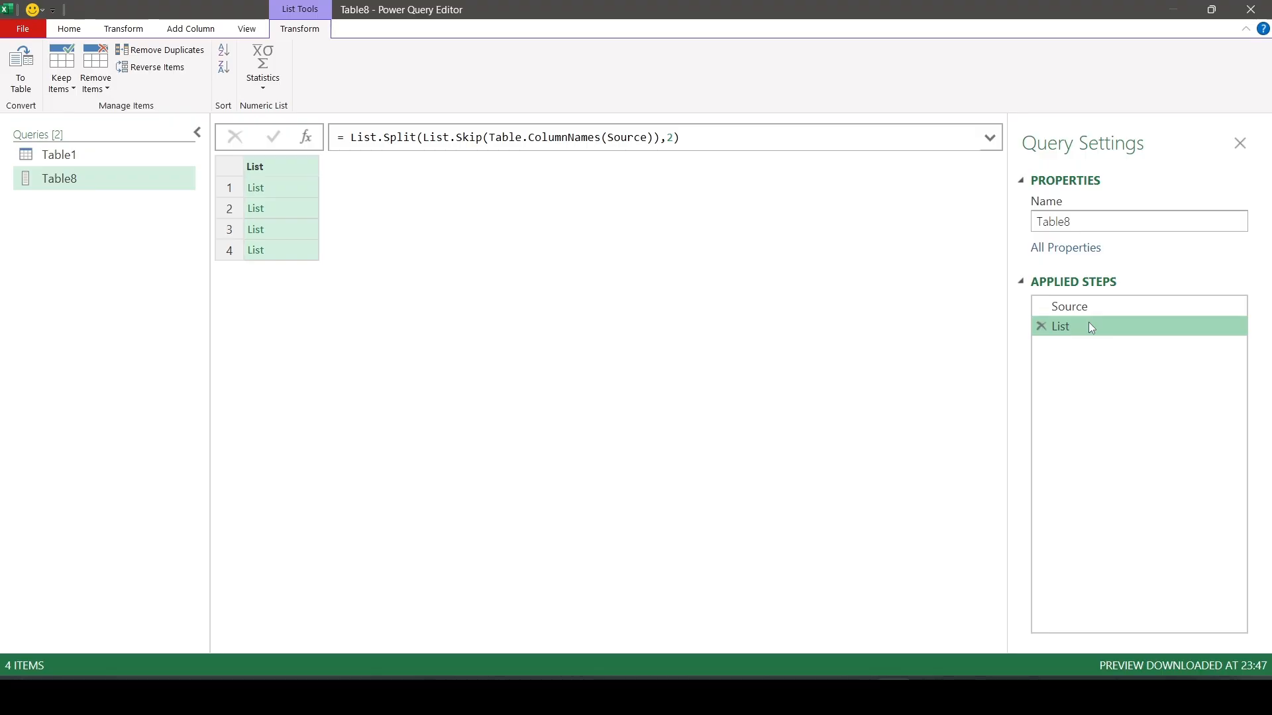
- Add a custom step after List and start its formula with List.Accumulate, using List as the list to iterate
{"action": "left_click", "coordinate": [306, 137]}
{"action": "left_click", "coordinate": [356, 137]}
{"action": "double_click", "coordinate": [357, 137]}
{"action": "key", "text": "Left"}
{"action": "key", "text": "Left"}
{"action": "type", "text": "List.Accumulate"}
{"action": "key", "text": "Tab"}
{"action": "type", "text": "("}
{"action": "key", "text": "Delete"}
{"action": "key", "text": "Delete"}
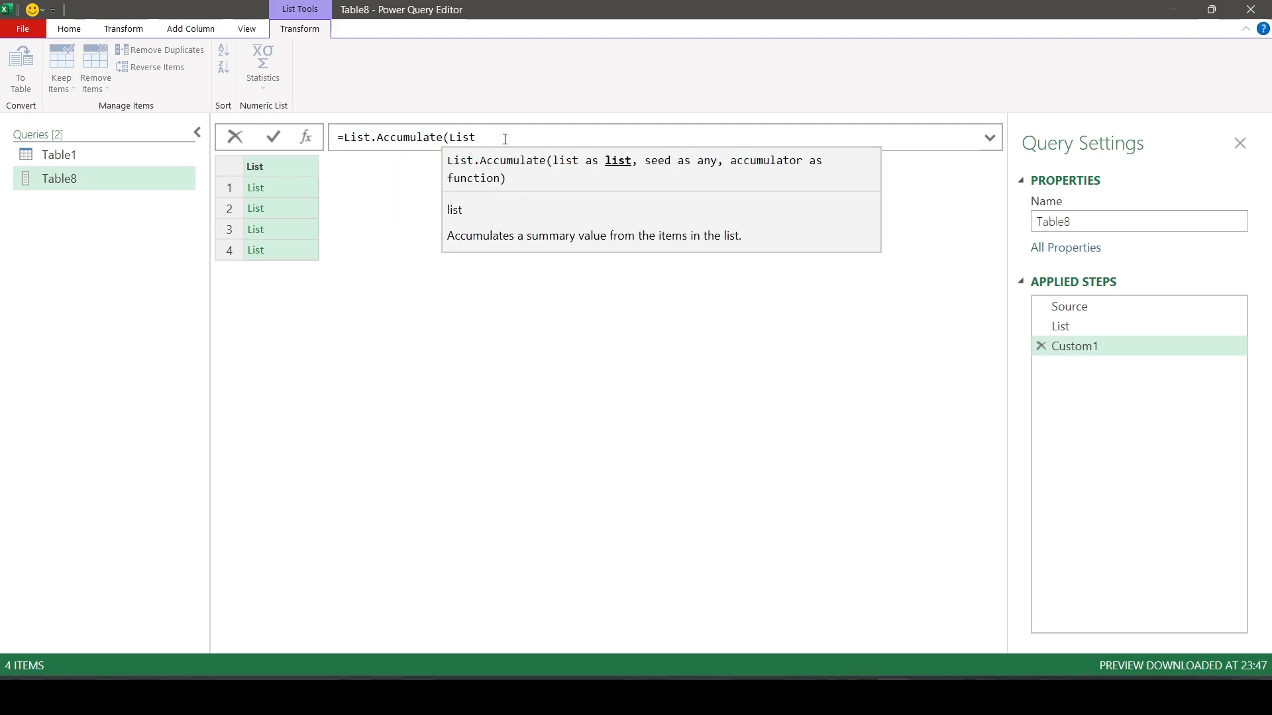
{"action": "left_click", "coordinate": [505, 139]}
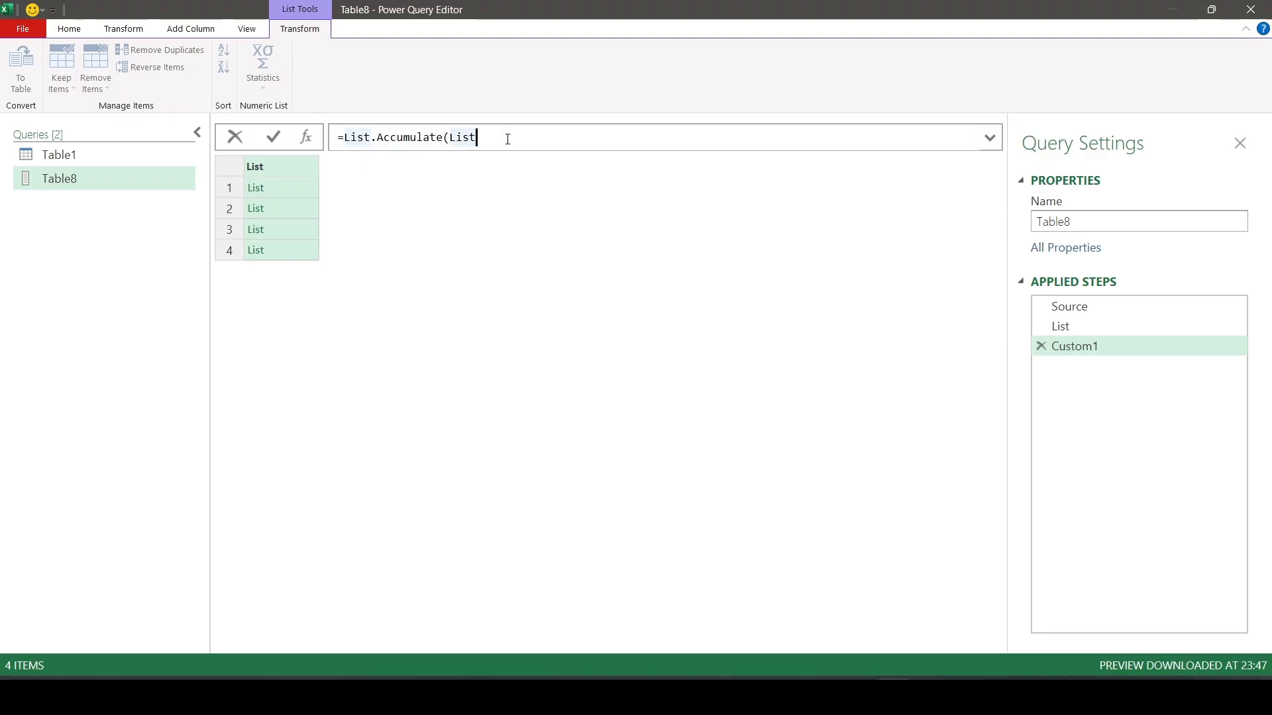
- Enter Source as the seed argument of the List.Accumulate formula
{"action": "type", "text": ","}
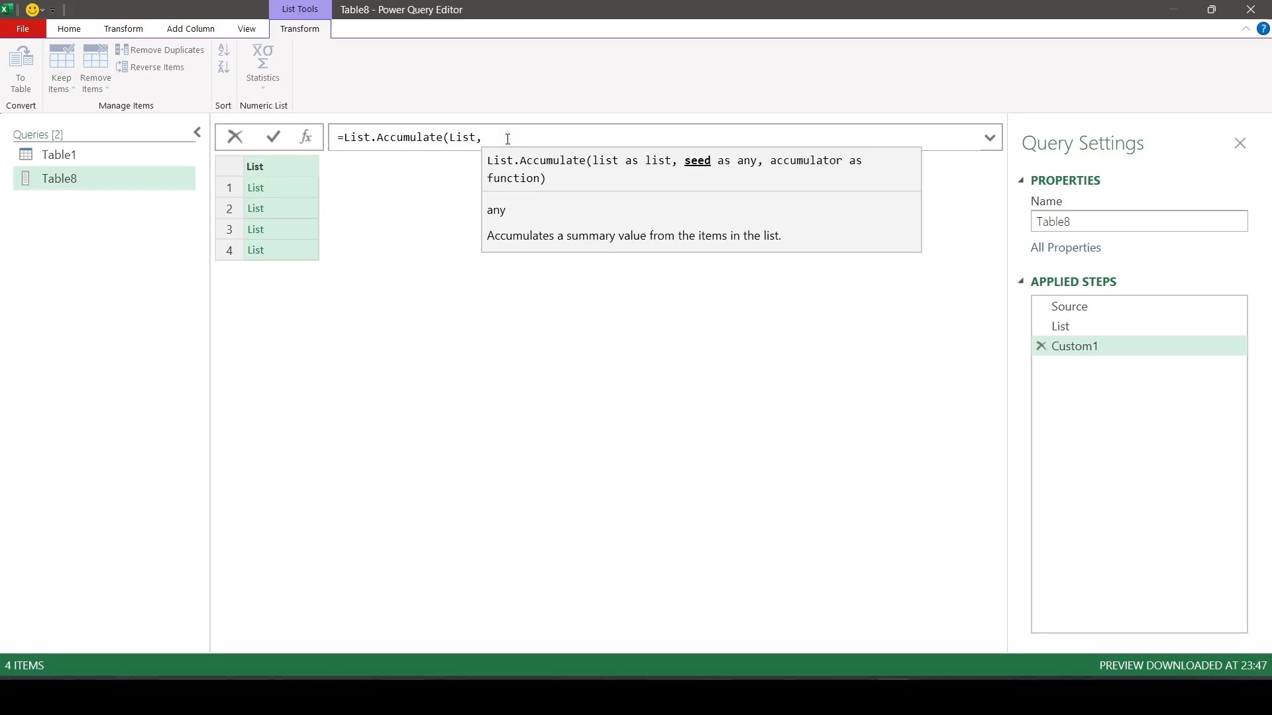
{"action": "type", "text": " Source"}
{"action": "key", "text": "Tab"}
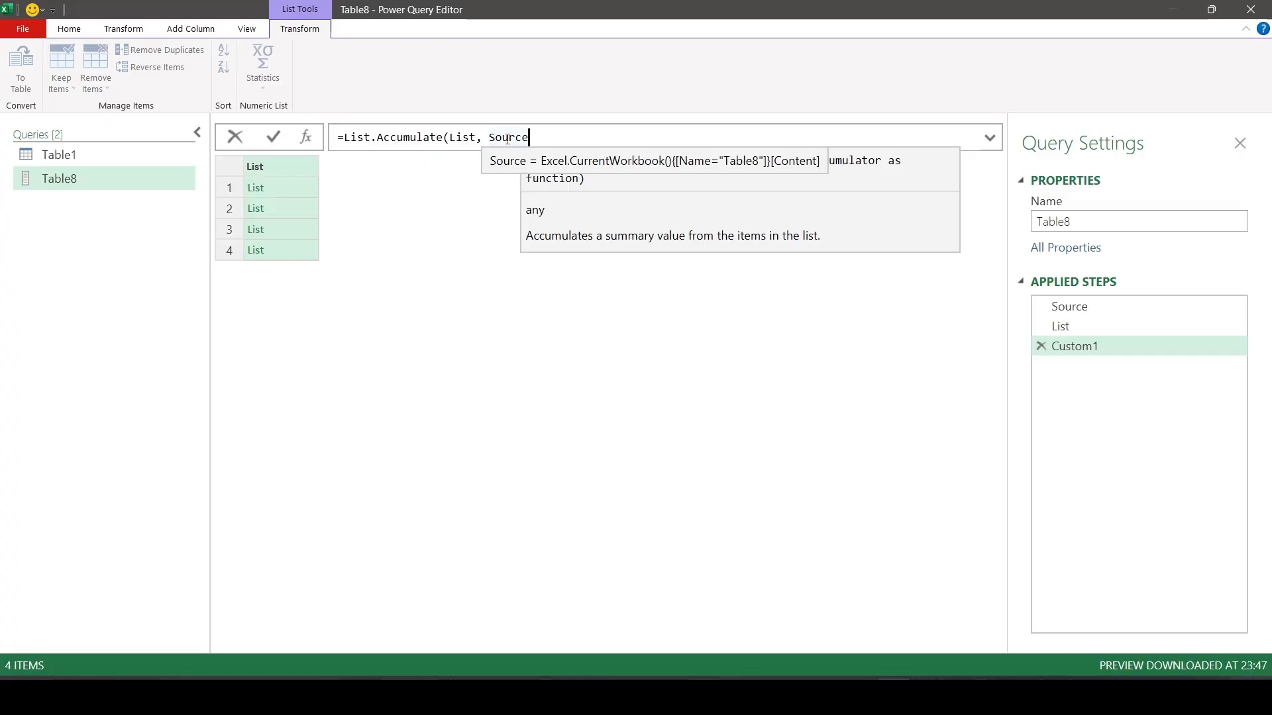
{"action": "key", "text": "Return"}
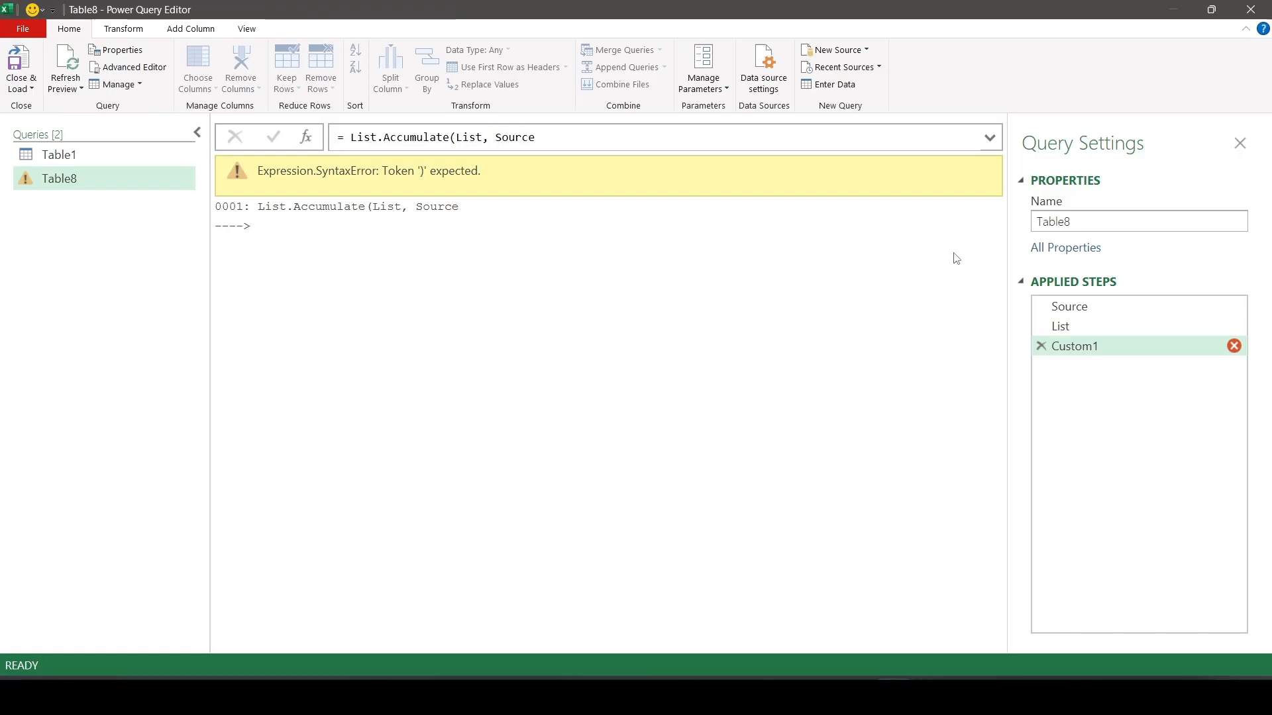
- Check the Source step's first row, then wrap the seed in the Custom1 formula as Table.Skip(Source)
{"action": "left_click", "coordinate": [1081, 312]}
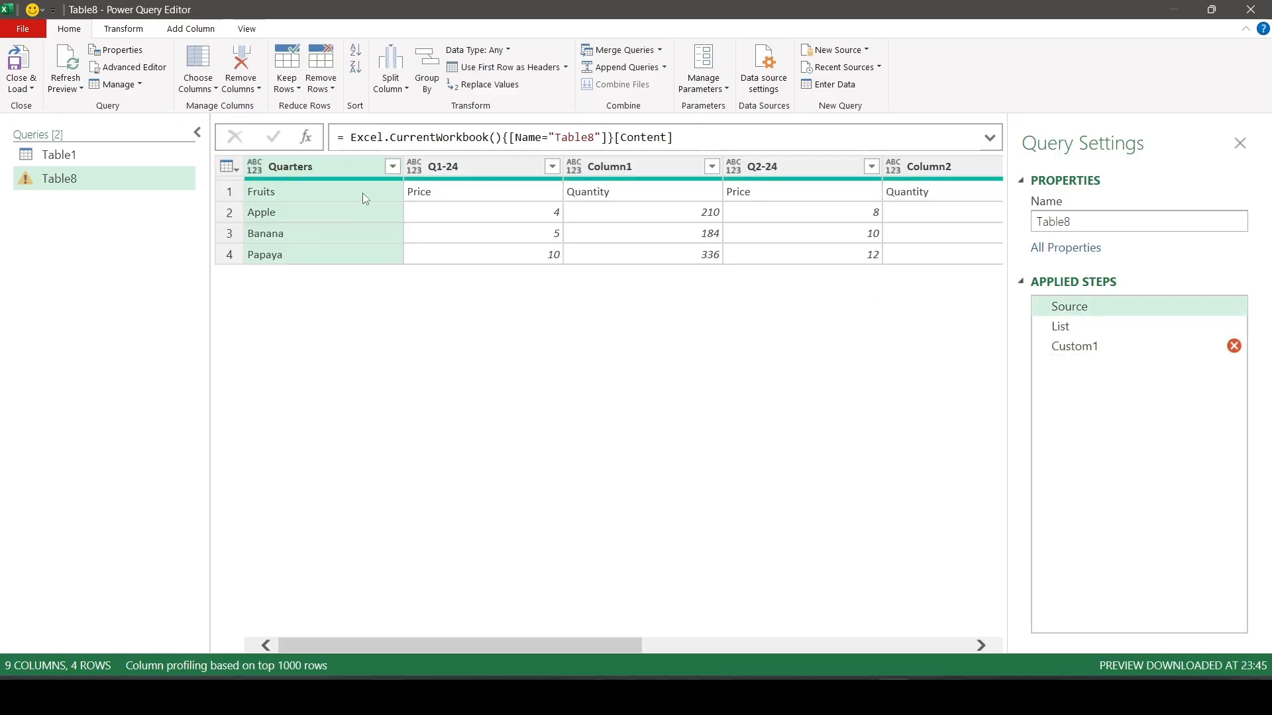
{"action": "left_click", "coordinate": [495, 195]}
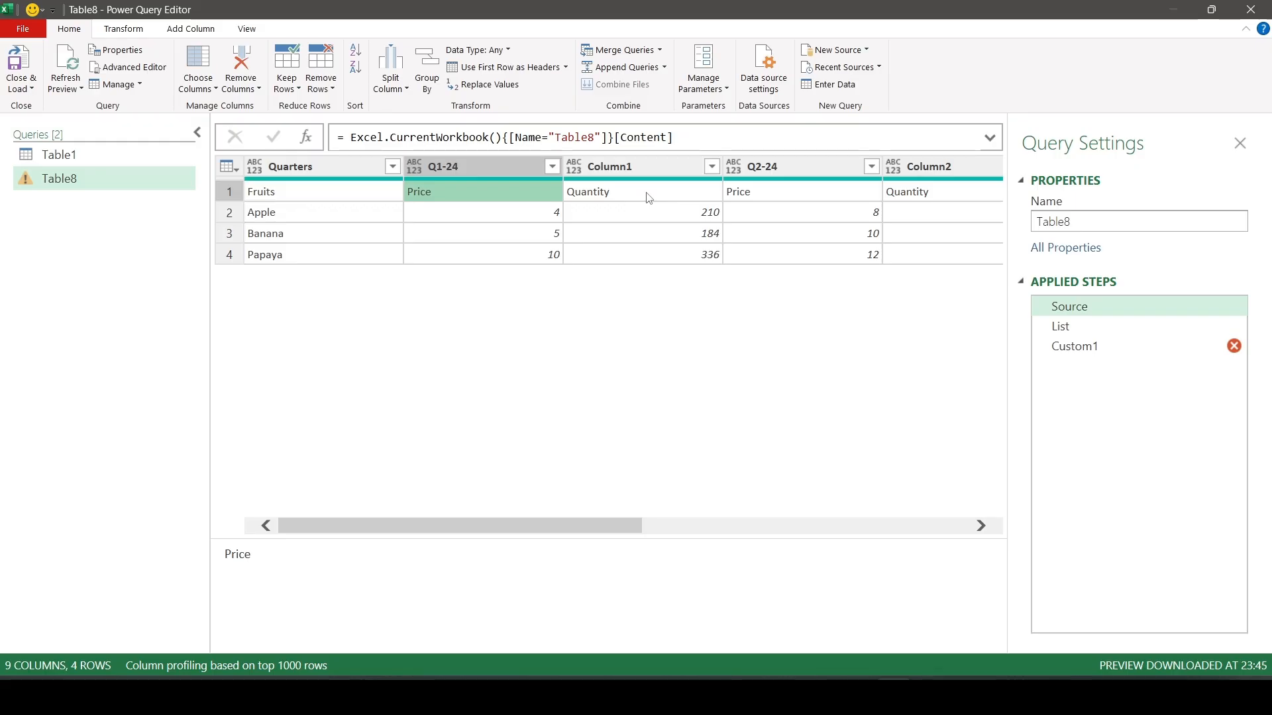
{"action": "left_click", "coordinate": [1075, 345]}
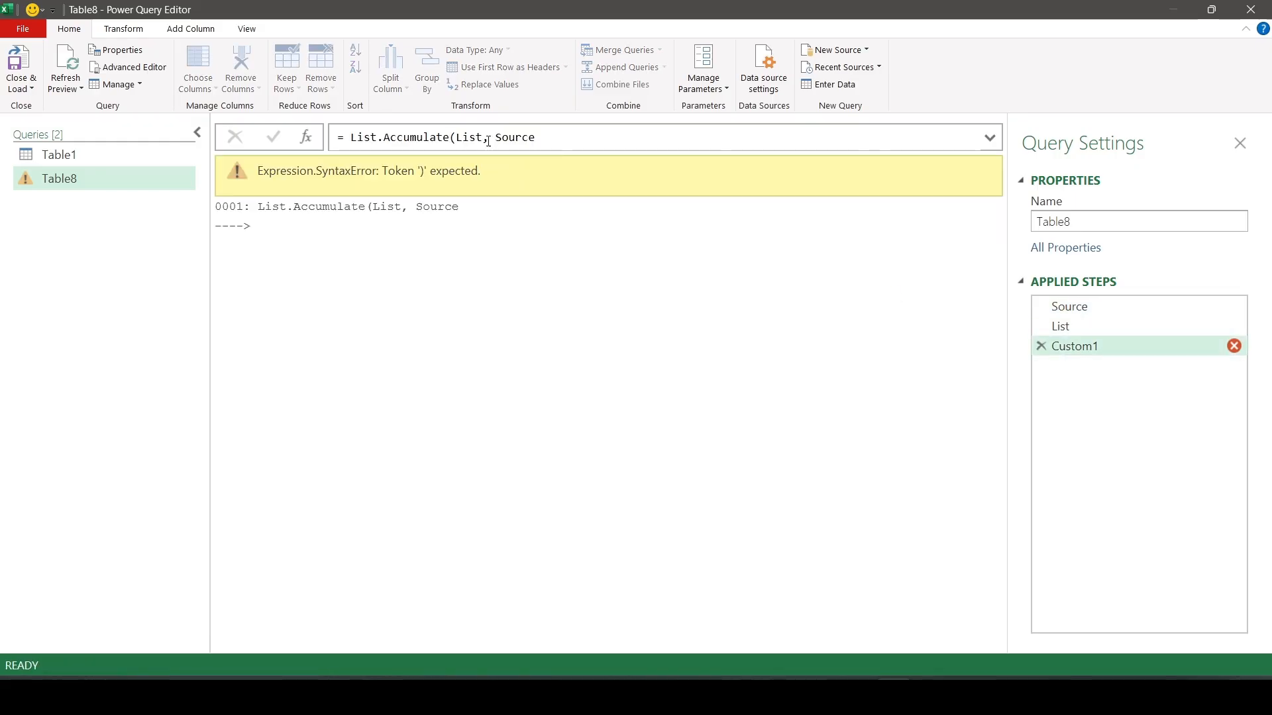
{"action": "left_click", "coordinate": [494, 137]}
{"action": "type", "text": "tbl"}
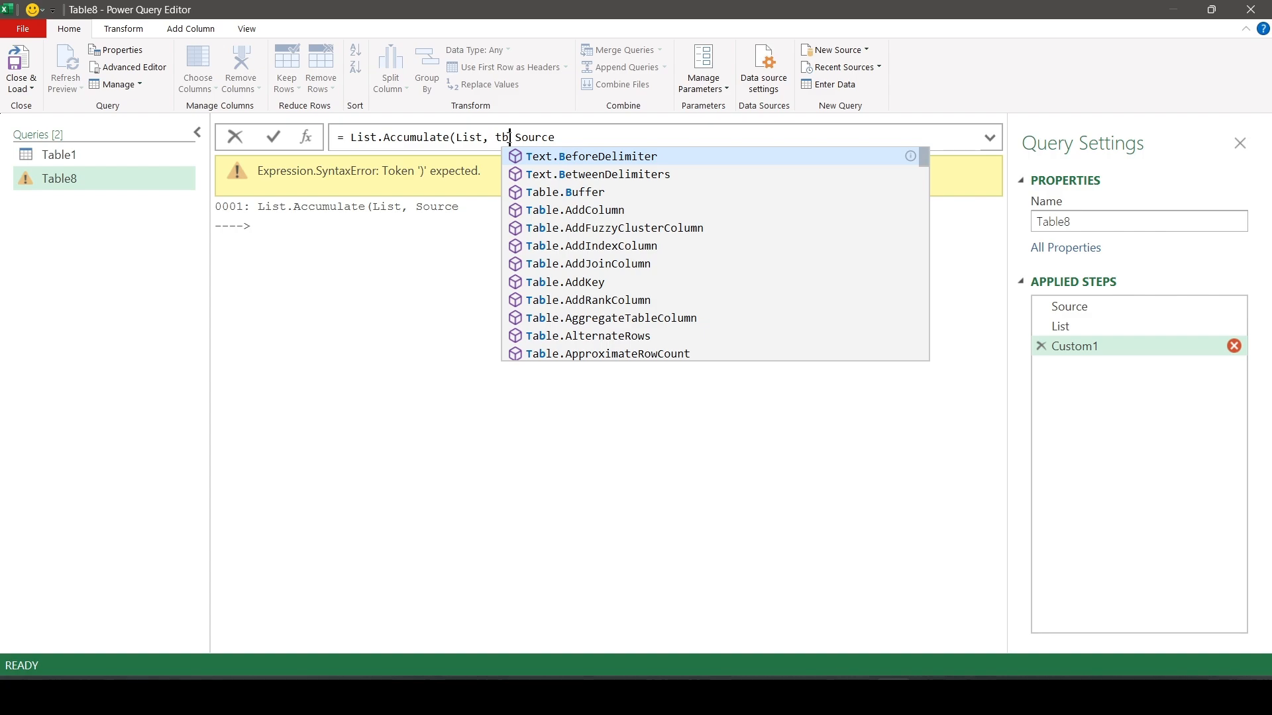
{"action": "type", "text": "sk"}
{"action": "key", "text": "Tab"}
{"action": "type", "text": "("}
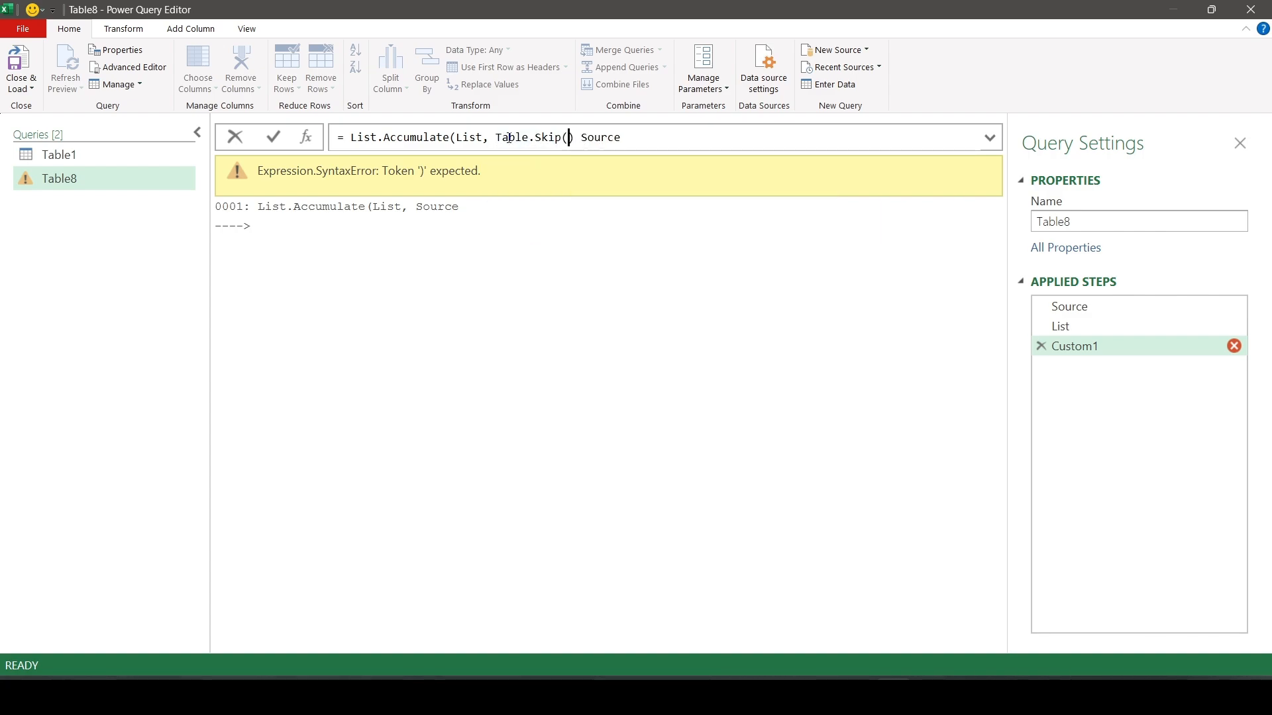
{"action": "key", "text": "Delete"}
{"action": "key", "text": "Delete"}
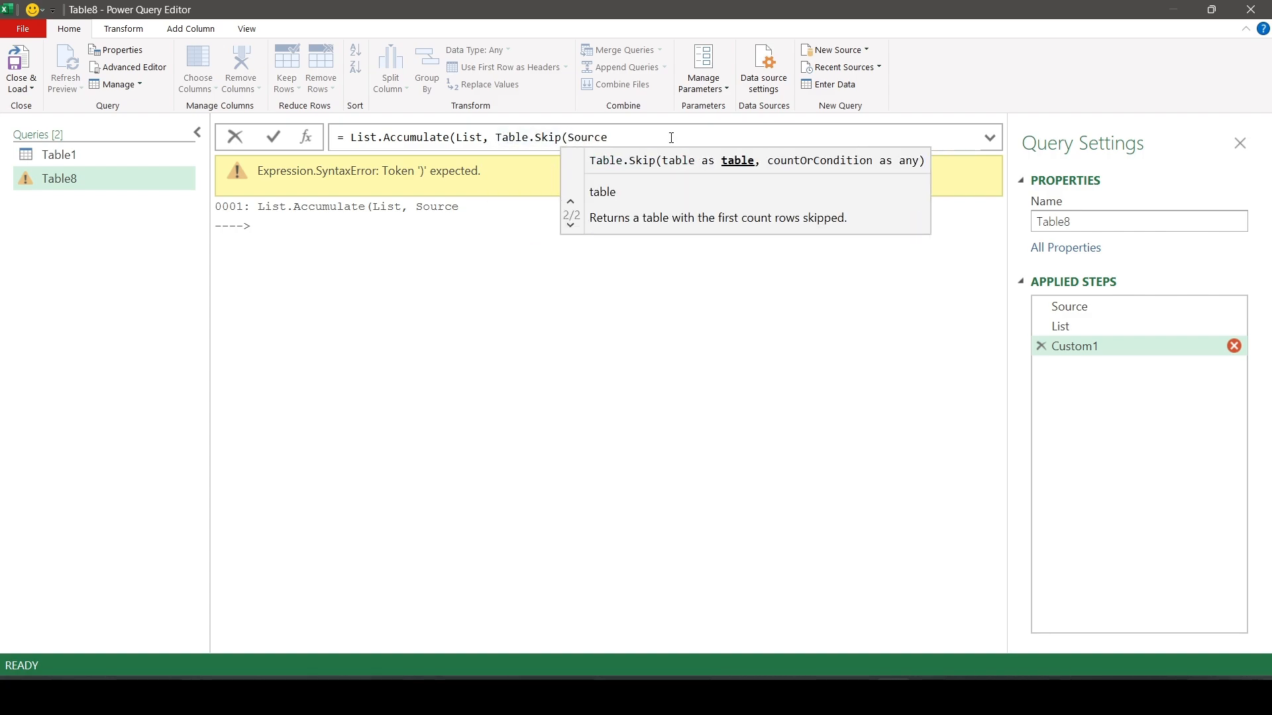
{"action": "type", "text": ")"}
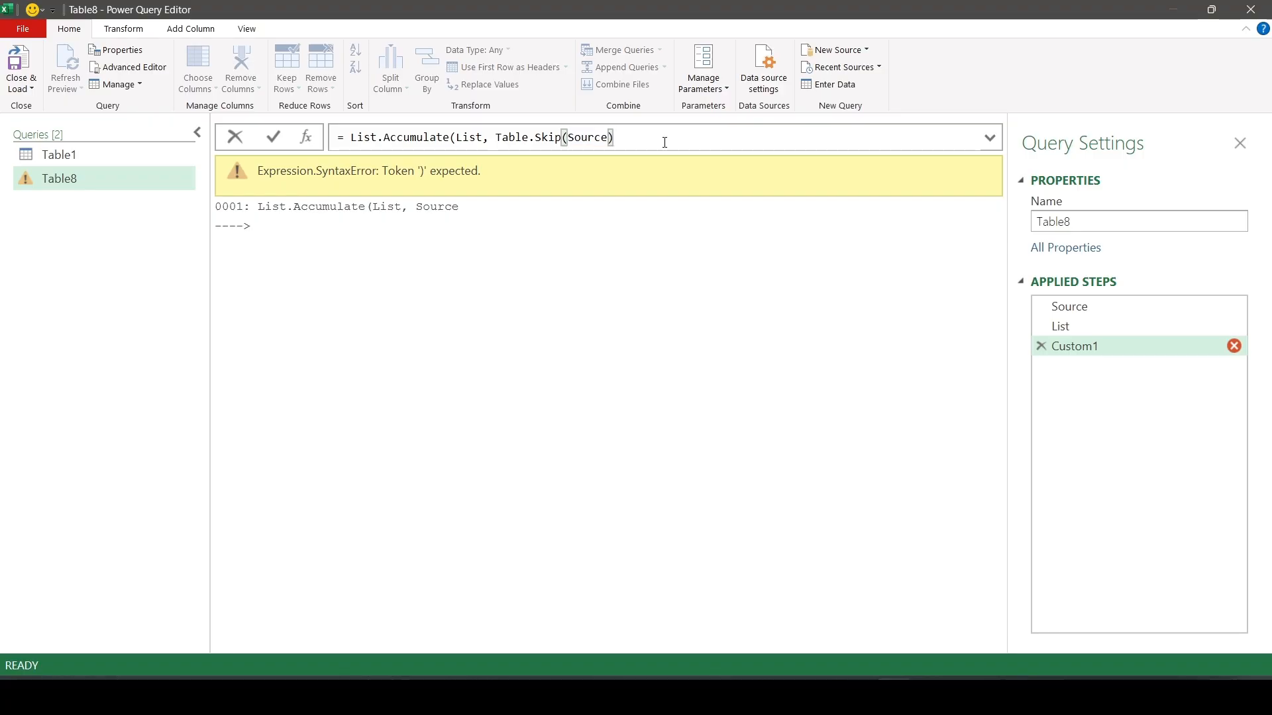
- Begin the accumulator argument of List.Accumulate as a function with the parameters (s,c) =>
{"action": "type", "text": ","}
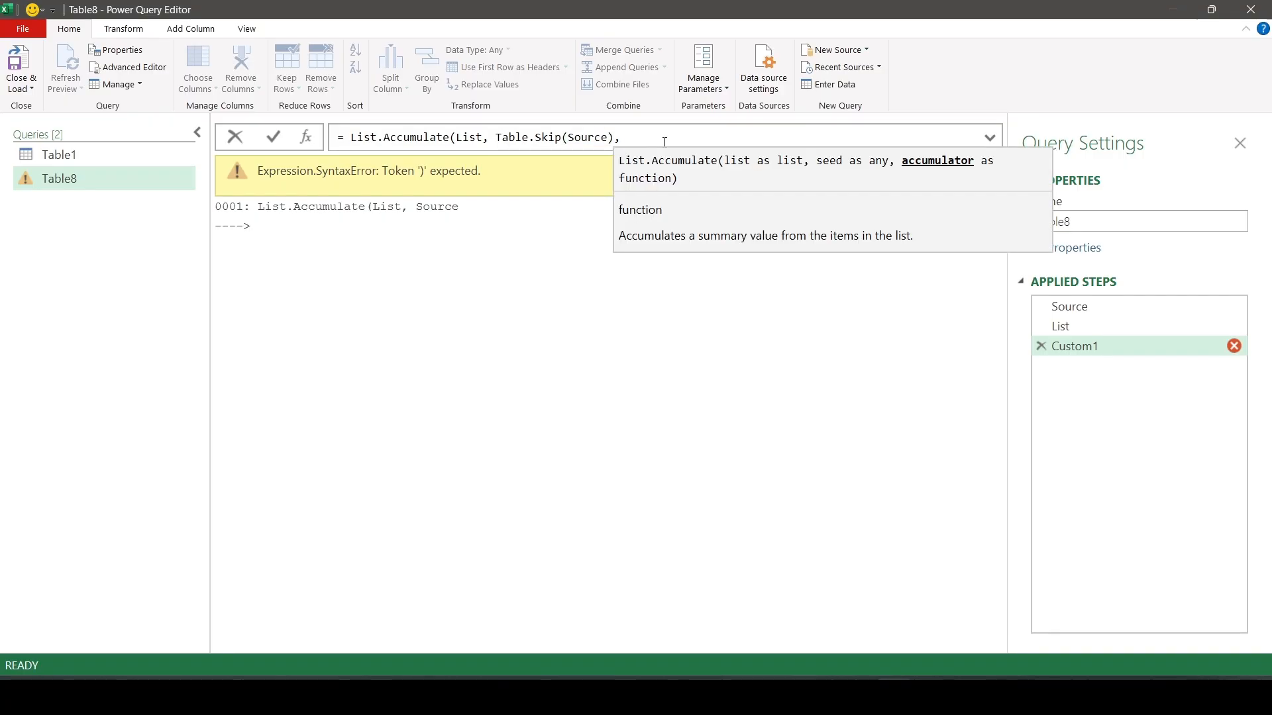
{"action": "type", "text": " ("}
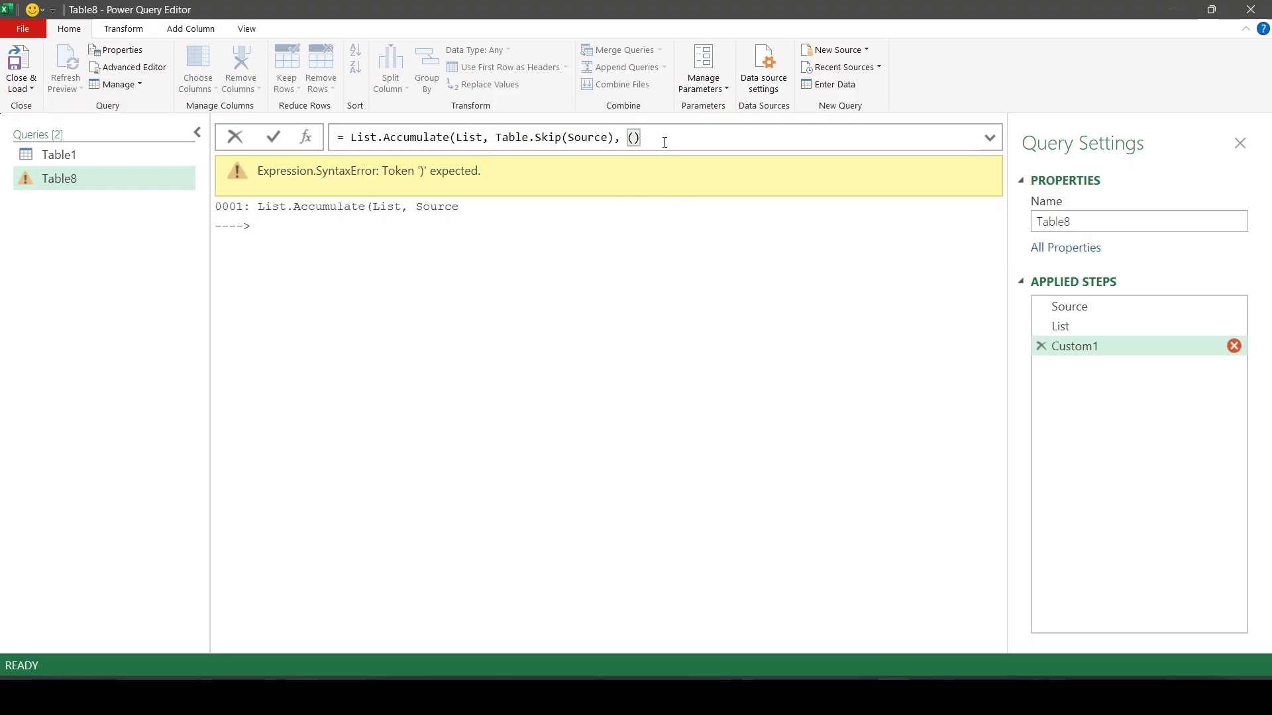
{"action": "type", "text": "s,"}
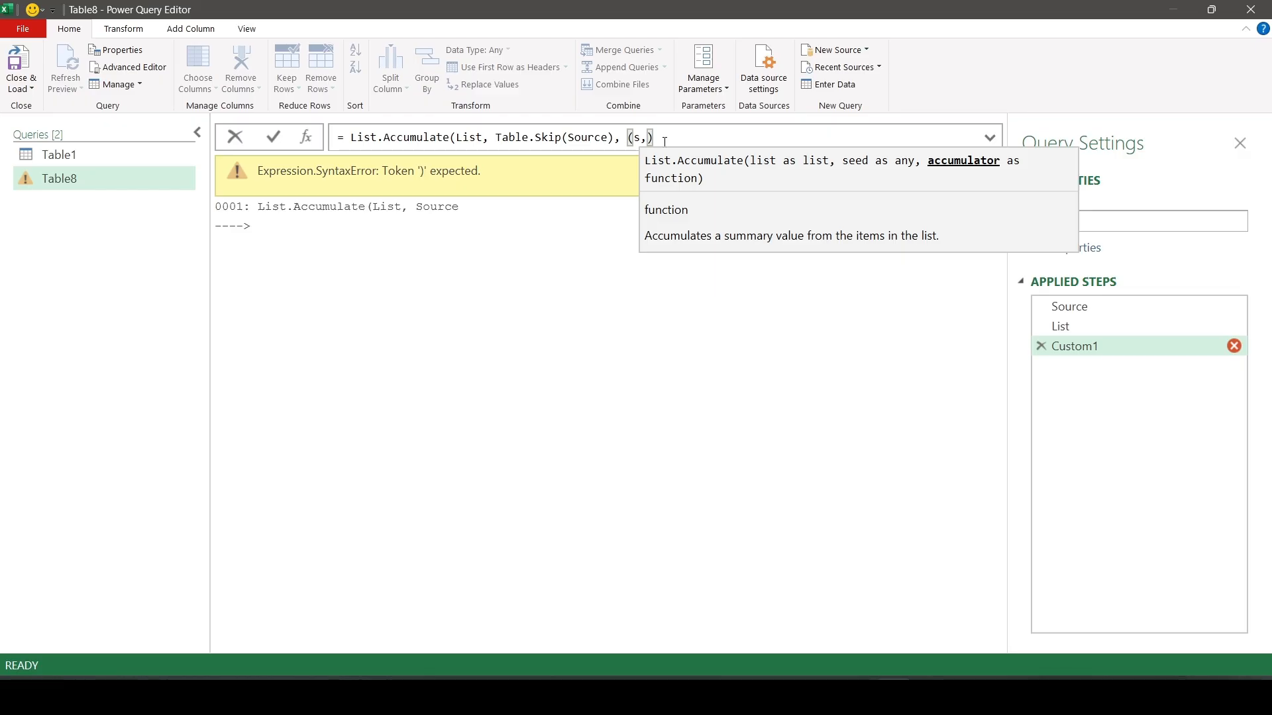
{"action": "type", "text": "c"}
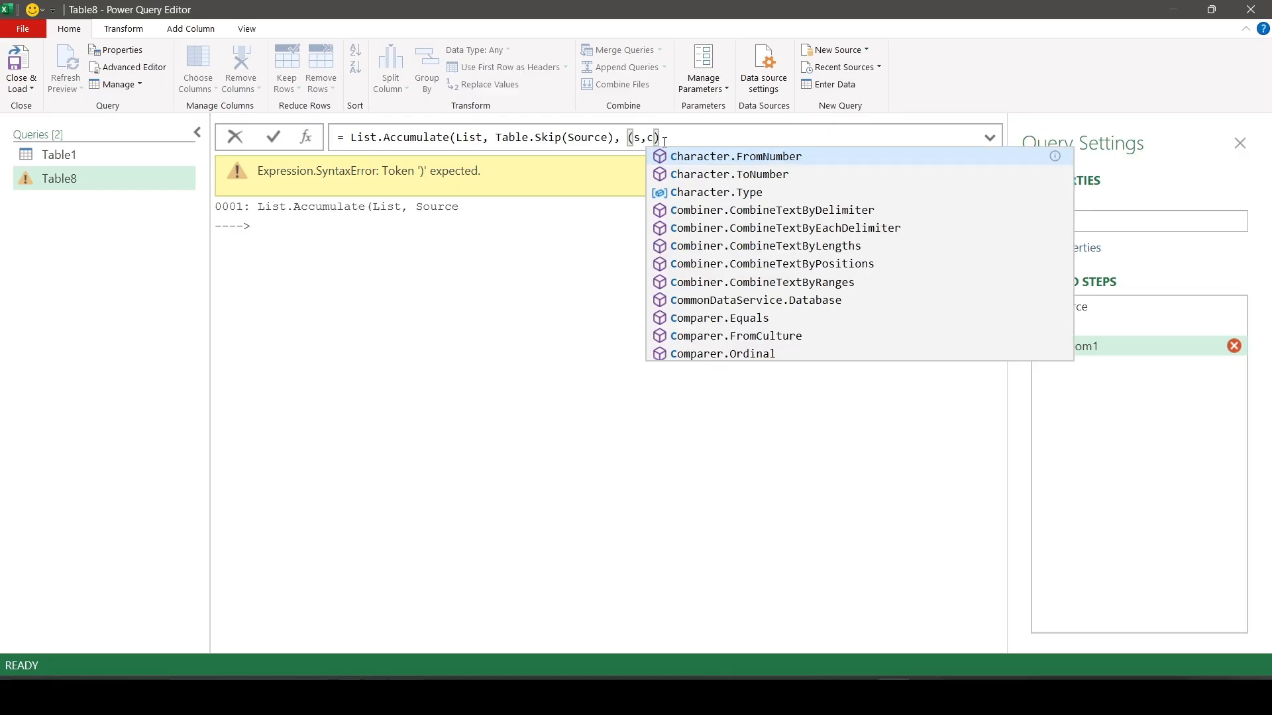
{"action": "type", "text": ") =>"}
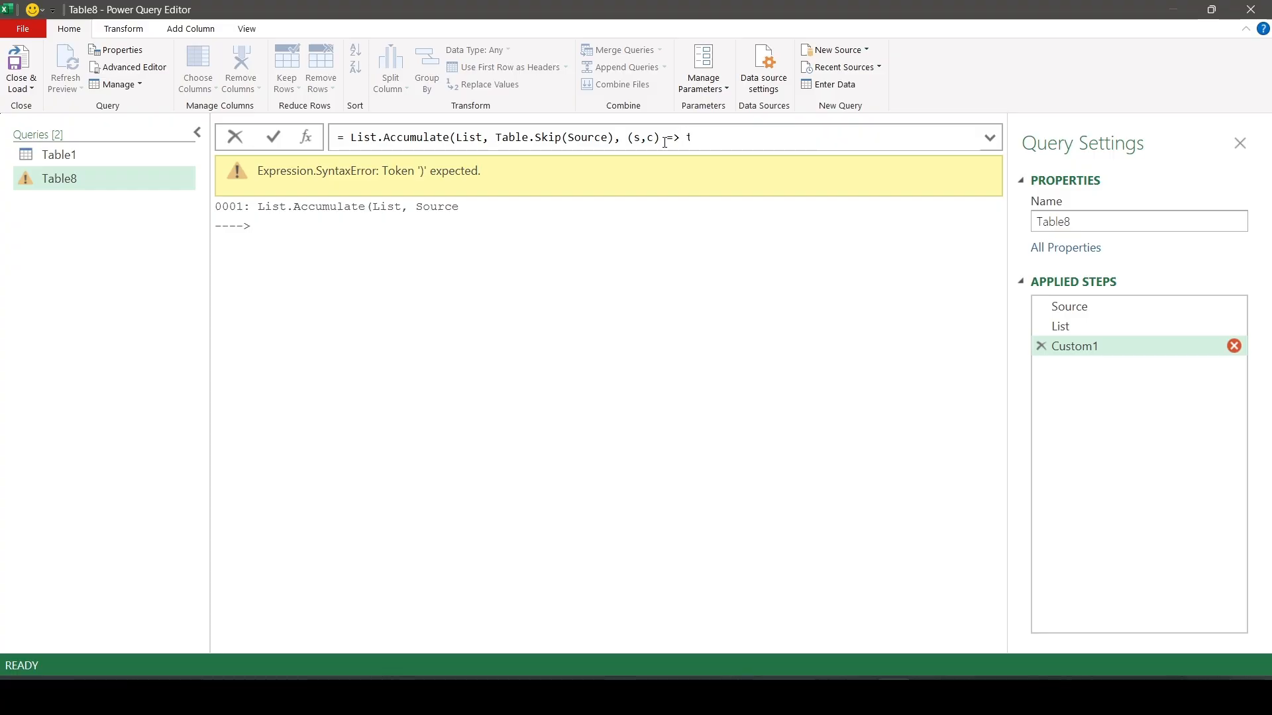
- Call Table.CombineColumns in the accumulator function, with s as the table and c as the source columns
{"action": "type", "text": " tblcom"}
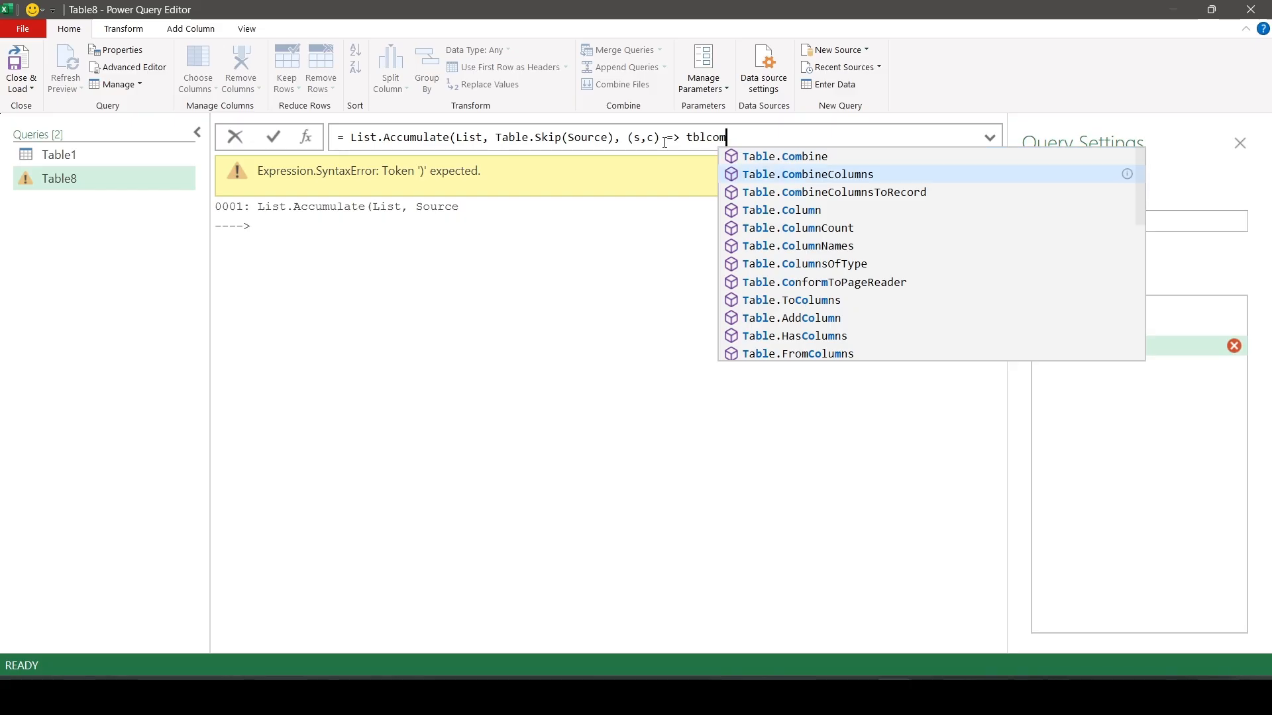
{"action": "key", "text": "Tab"}
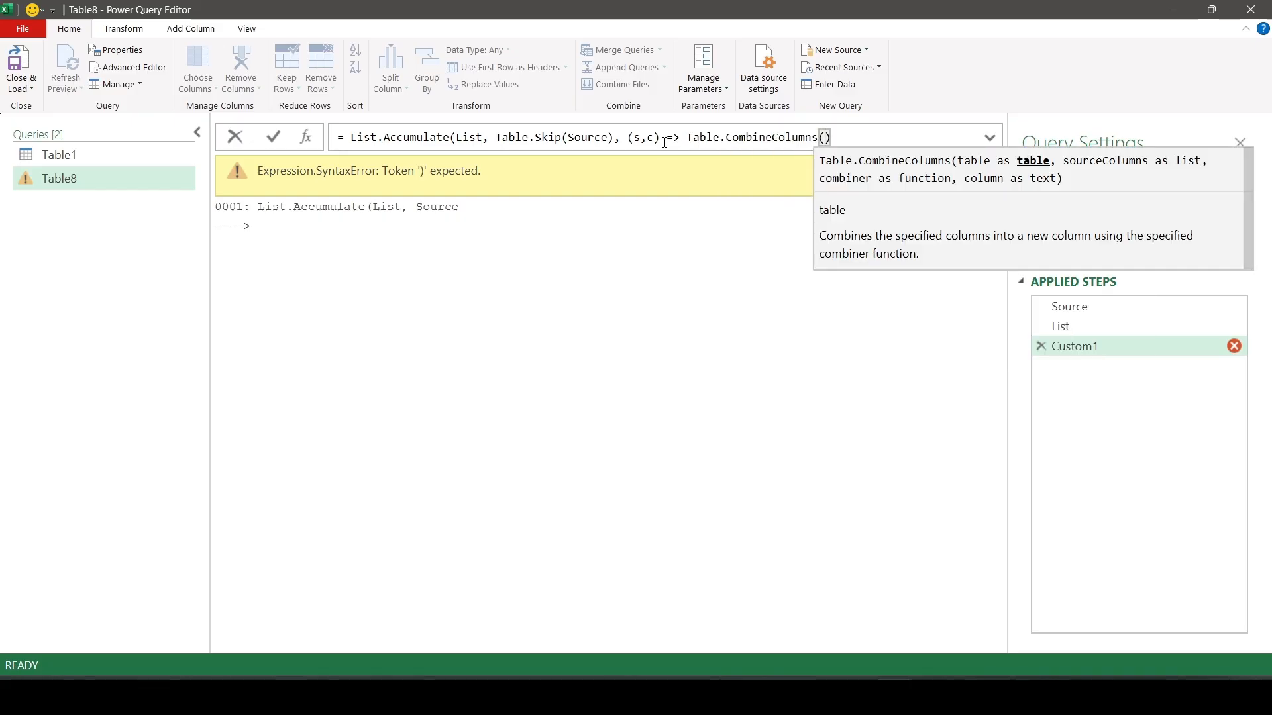
{"action": "key", "text": "Delete"}
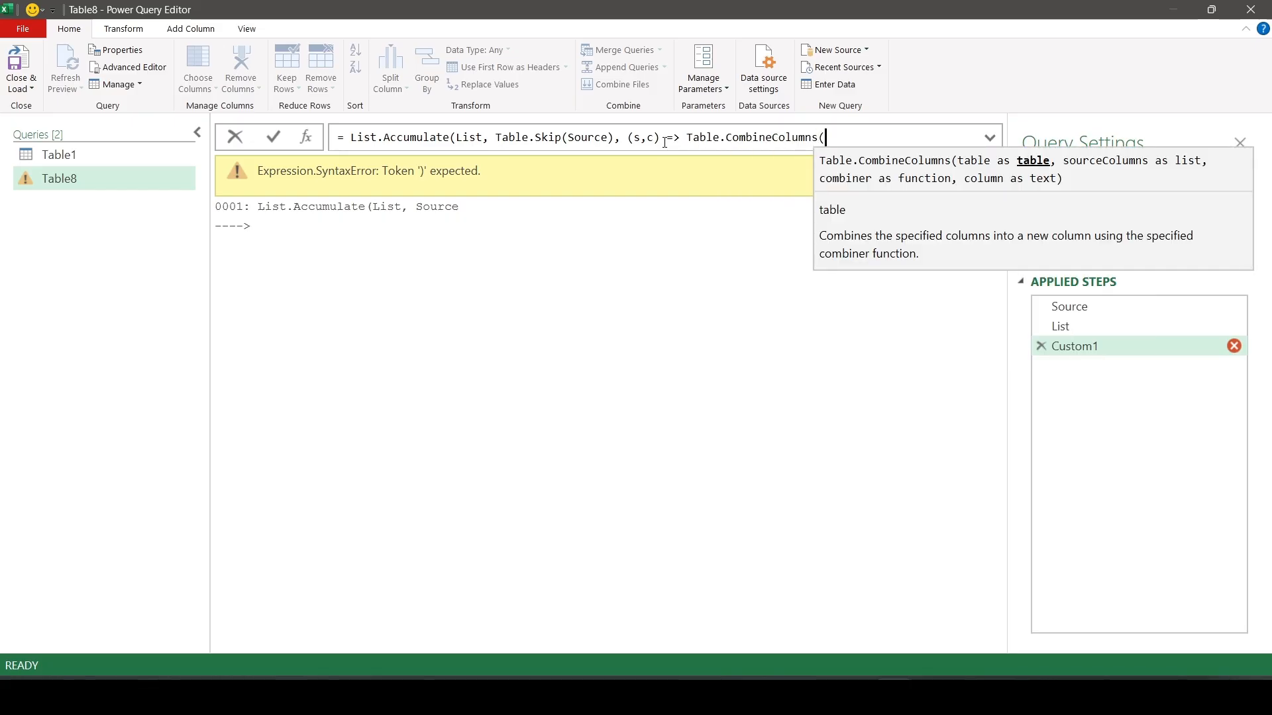
{"action": "type", "text": "s,"}
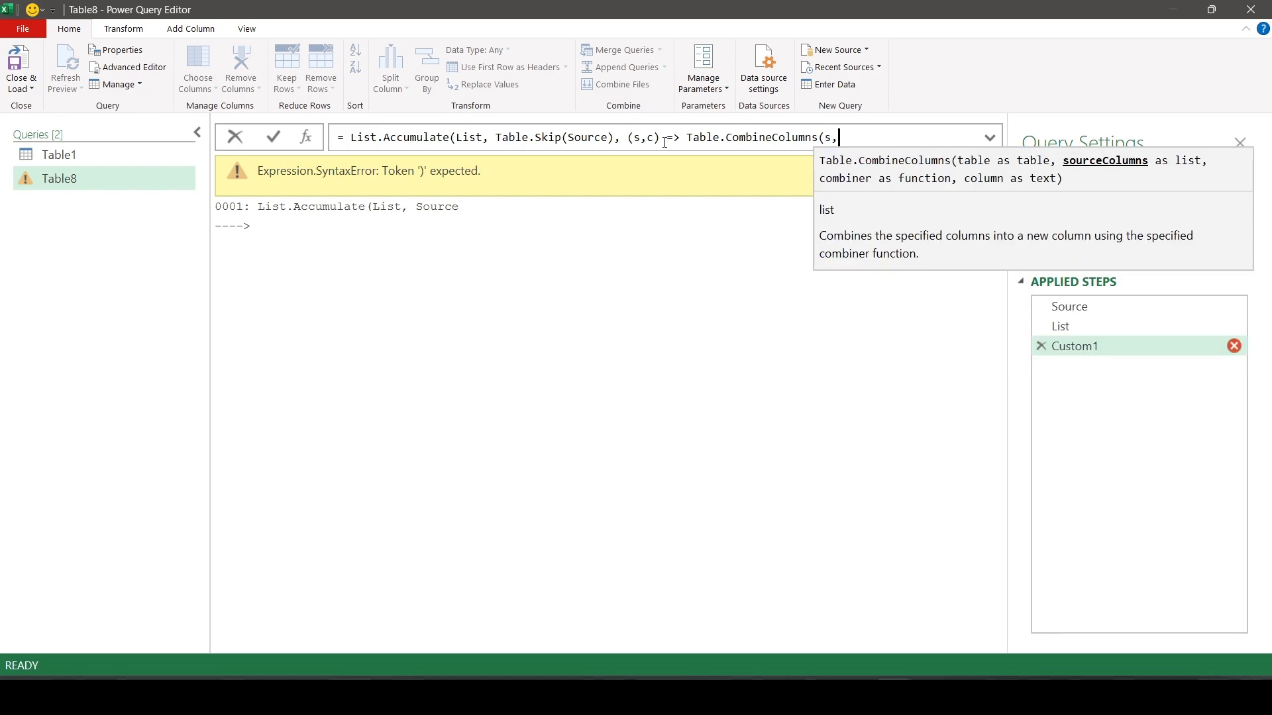
{"action": "type", "text": "c,"}
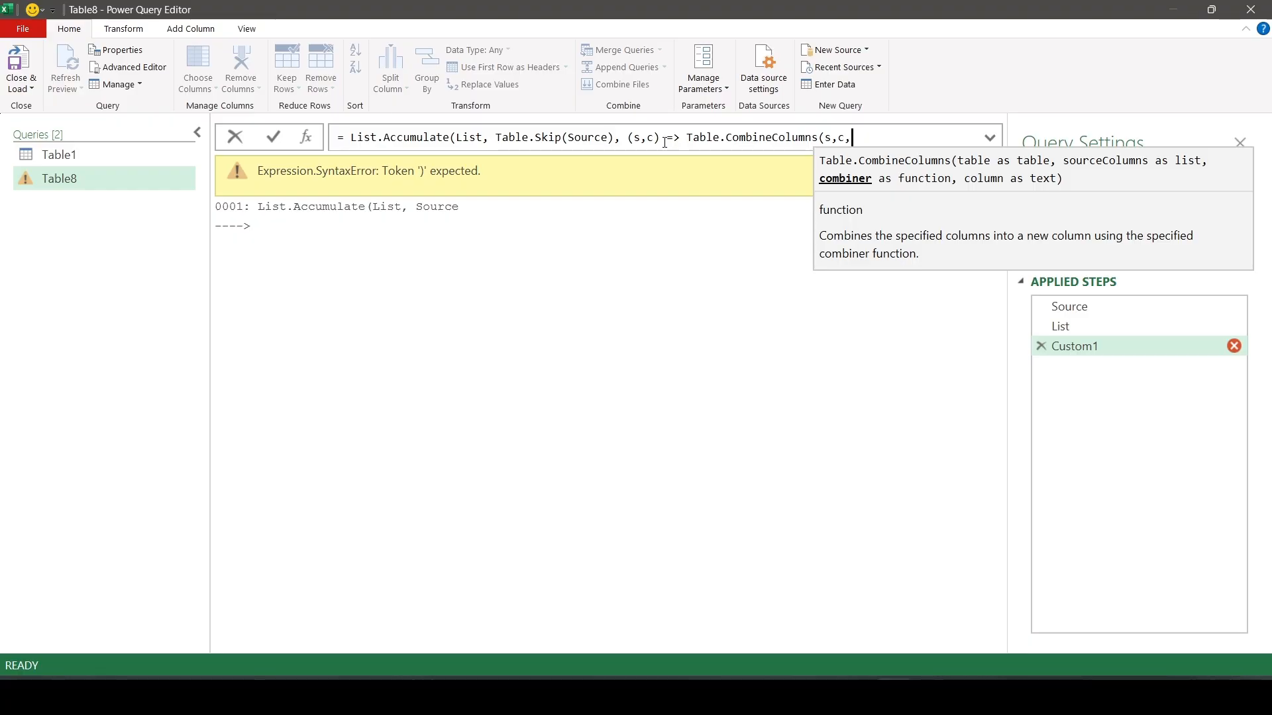
- Complete Table.CombineColumns with combiner each _ and column name c{0}, apply the formula and preview Apple's Q1-24 list
{"action": "type", "text": "each _,"}
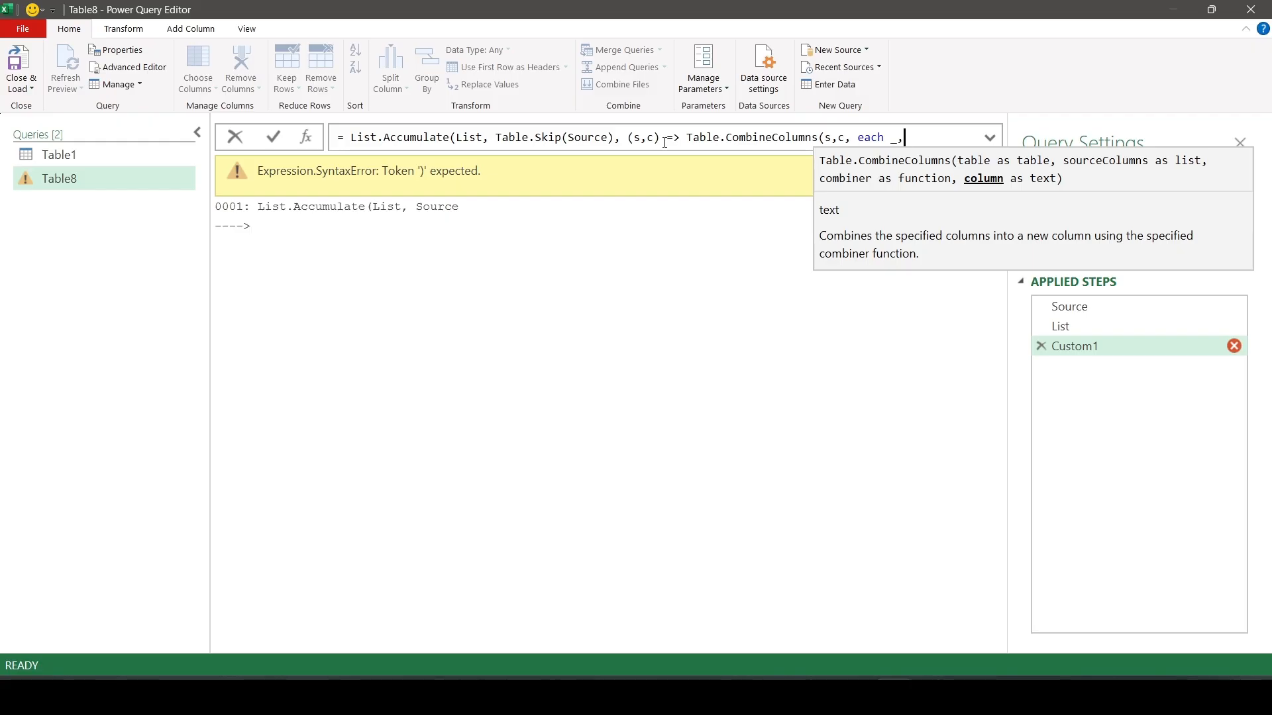
{"action": "type", "text": "c{"}
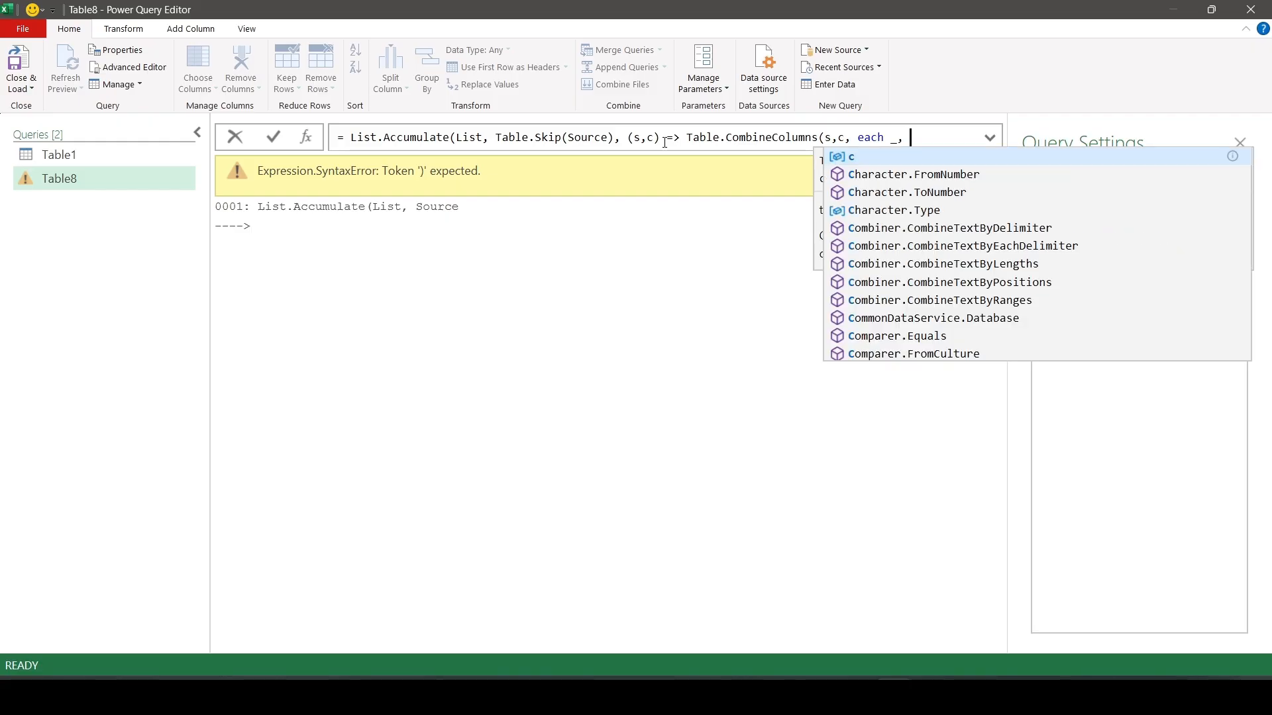
{"action": "type", "text": "0"}
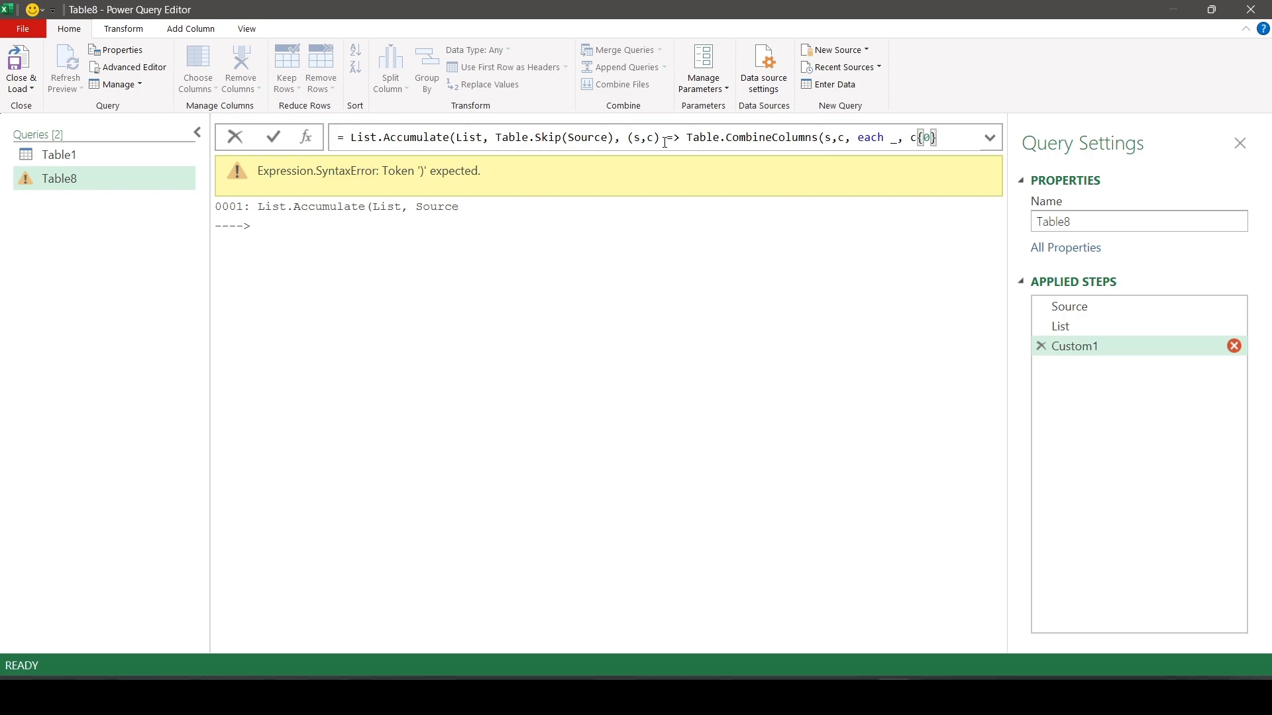
{"action": "type", "text": "))"}
{"action": "left_click", "coordinate": [272, 137]}
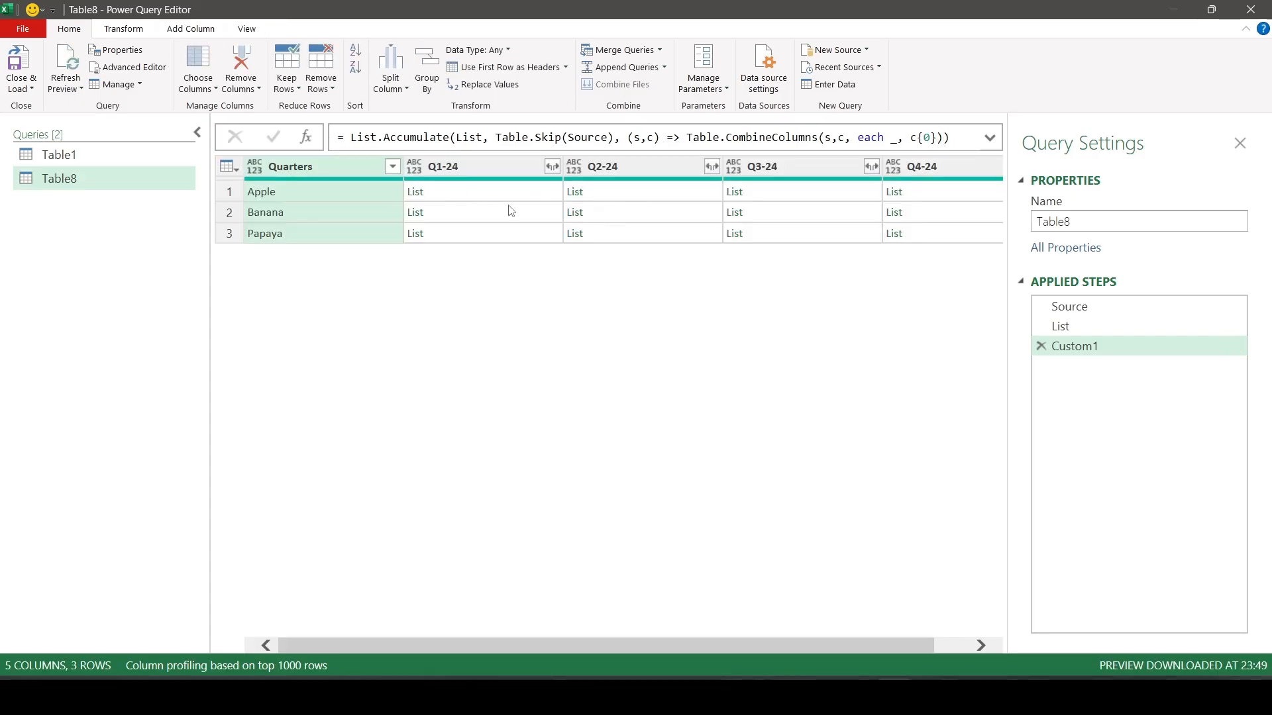
{"action": "left_click", "coordinate": [516, 200]}
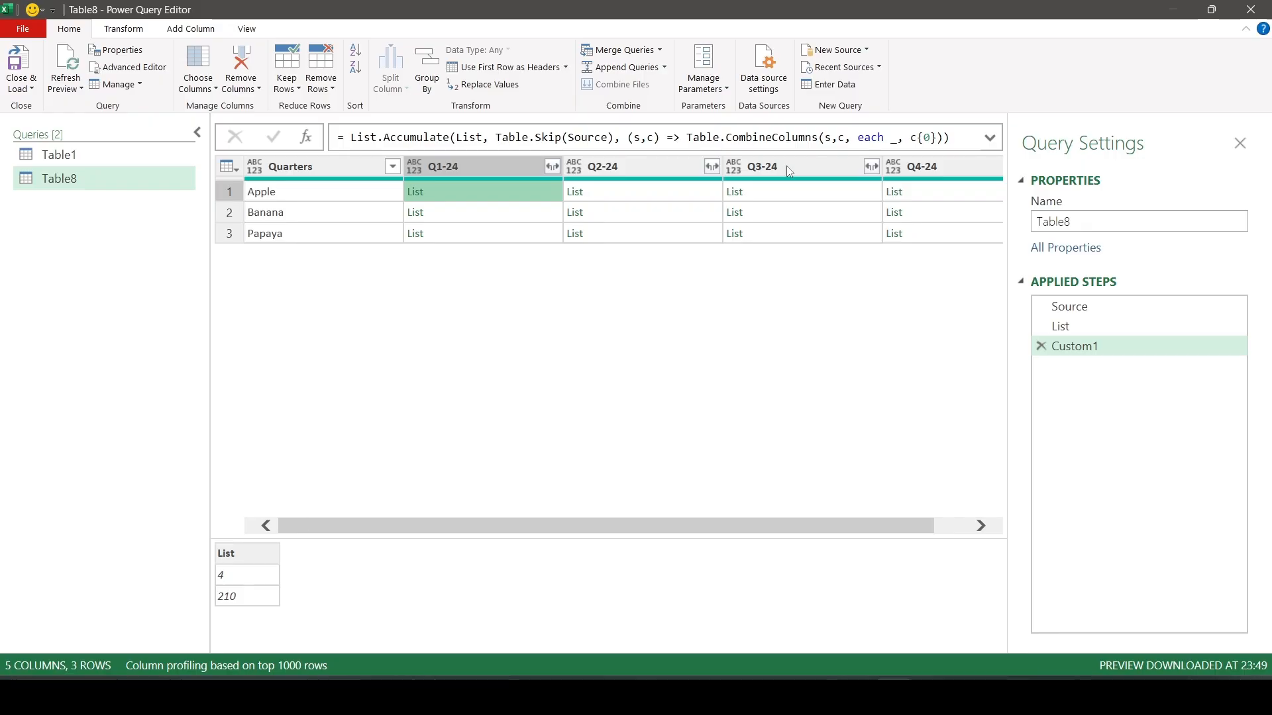
- Wrap the combiner's underscore in List.Product so each price and quantity pair is multiplied, and apply the formula
{"action": "left_click", "coordinate": [899, 138]}
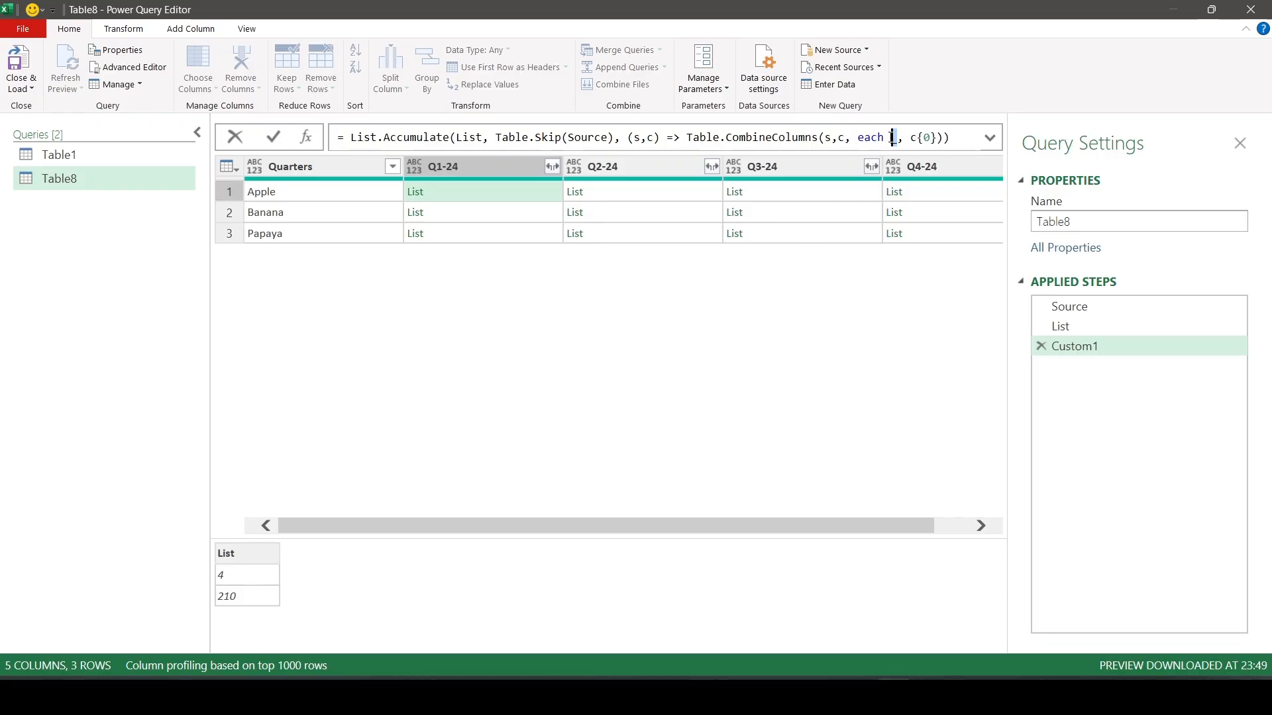
{"action": "type", "text": "lst "}
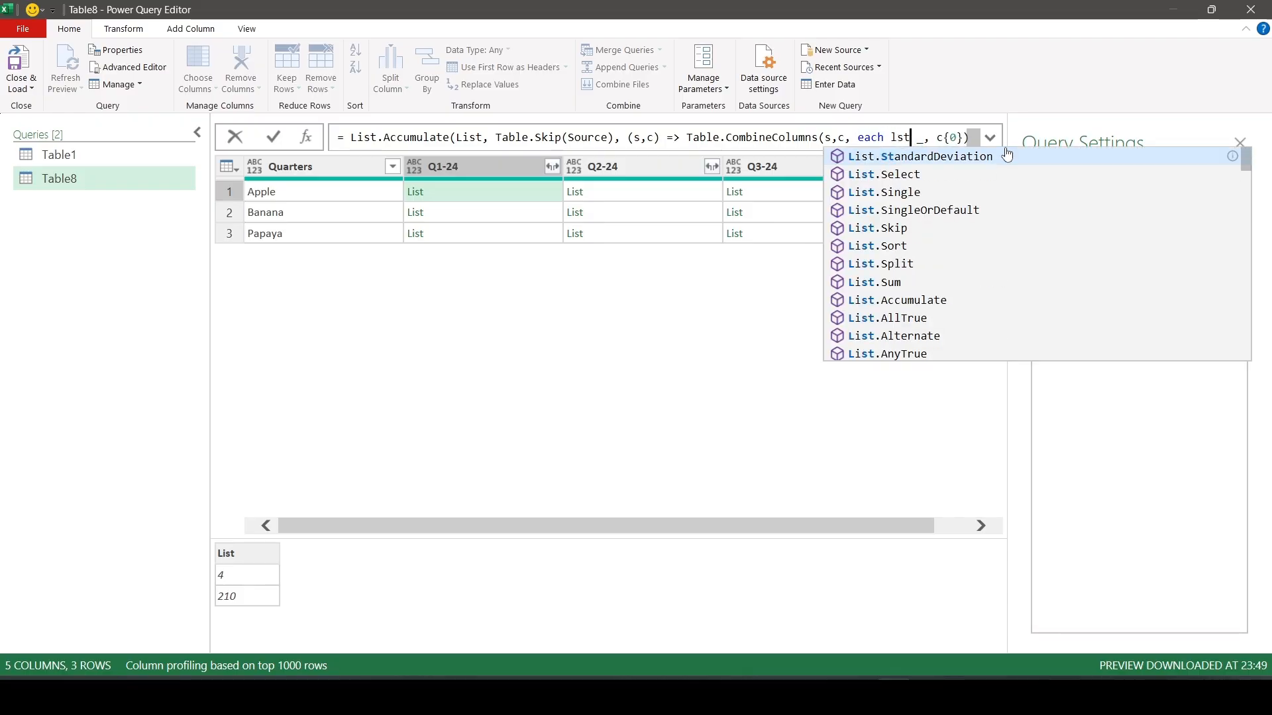
{"action": "type", "text": "pro"}
{"action": "key", "text": "Tab"}
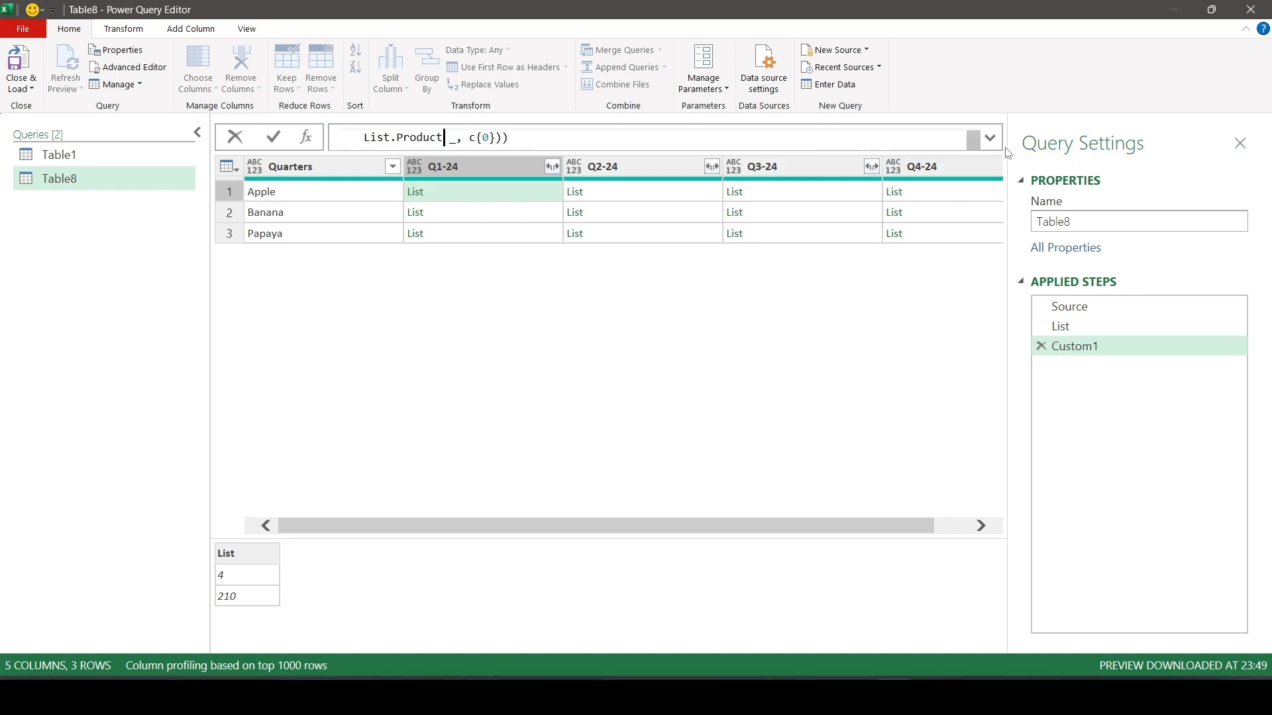
{"action": "type", "text": "("}
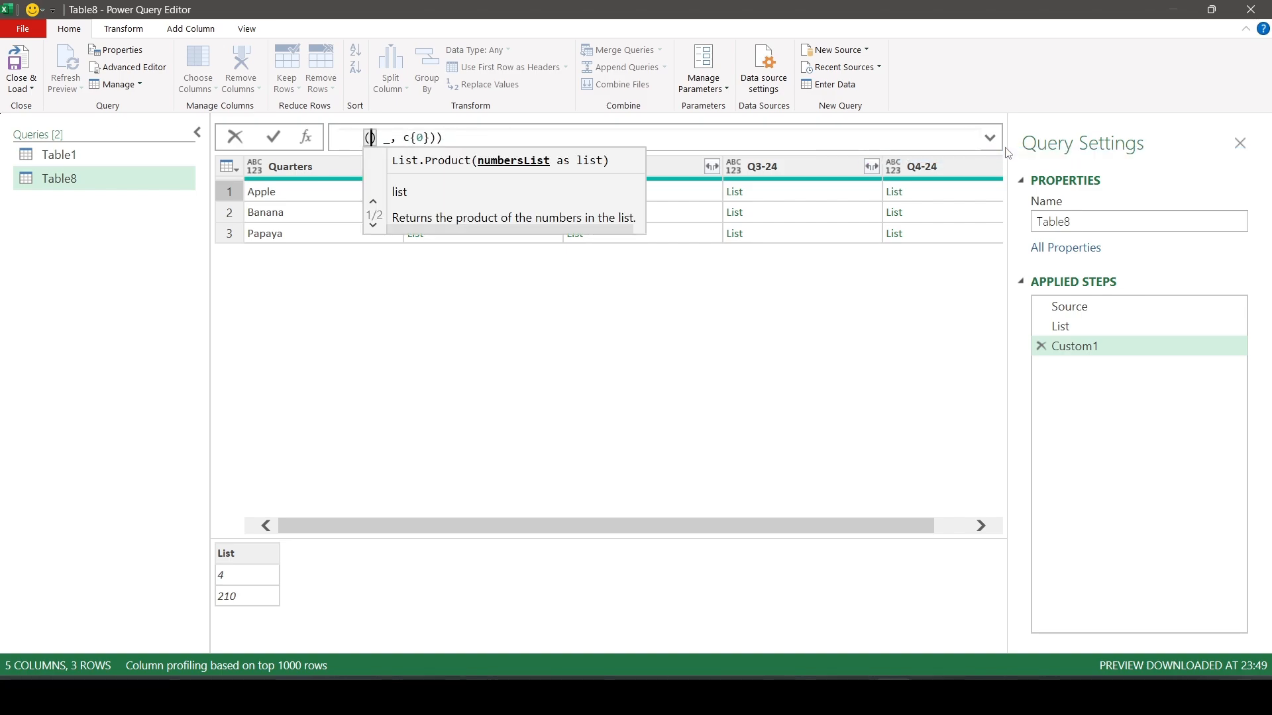
{"action": "key", "text": "Delete"}
{"action": "key", "text": "Right"}
{"action": "key", "text": "Right"}
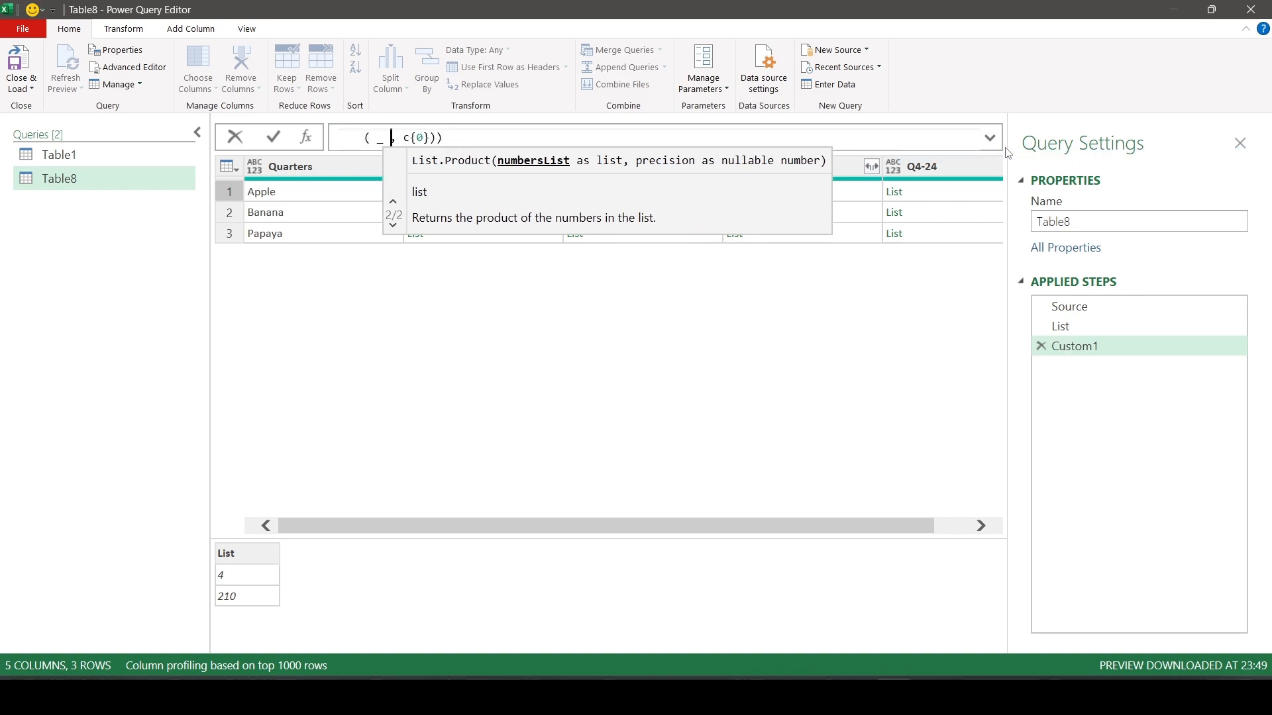
{"action": "type", "text": ")"}
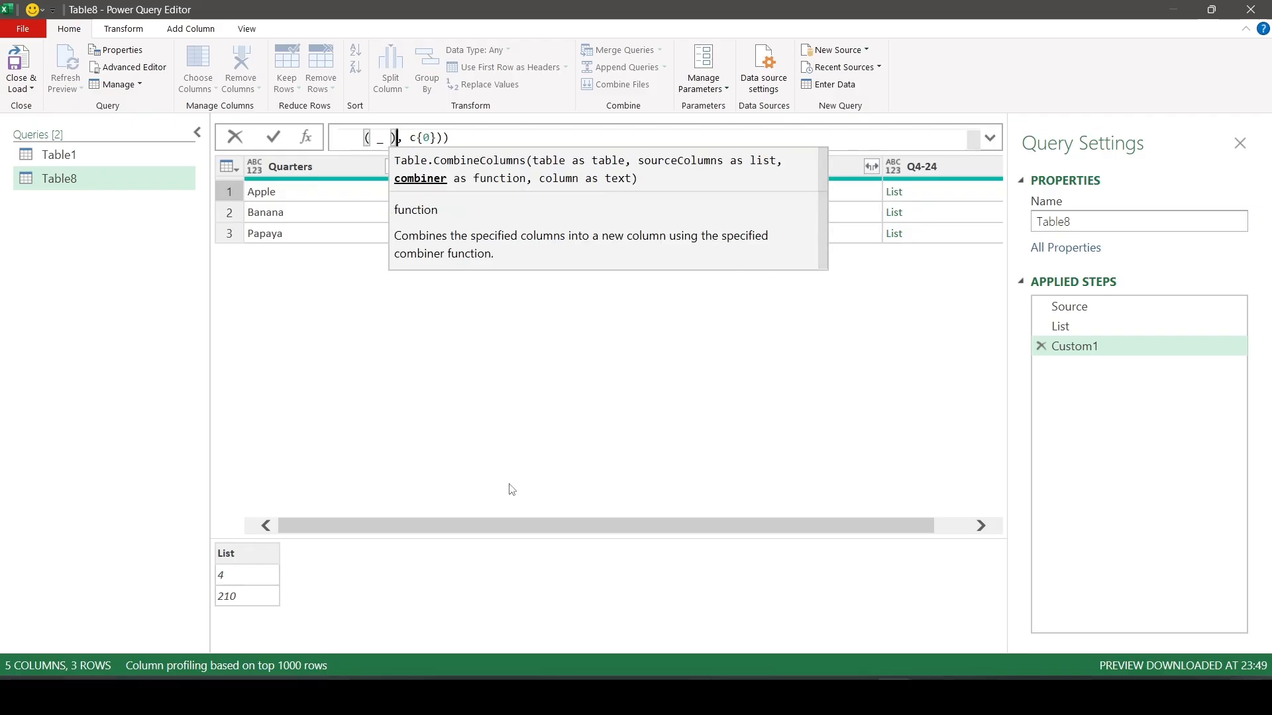
{"action": "key", "text": "Return"}
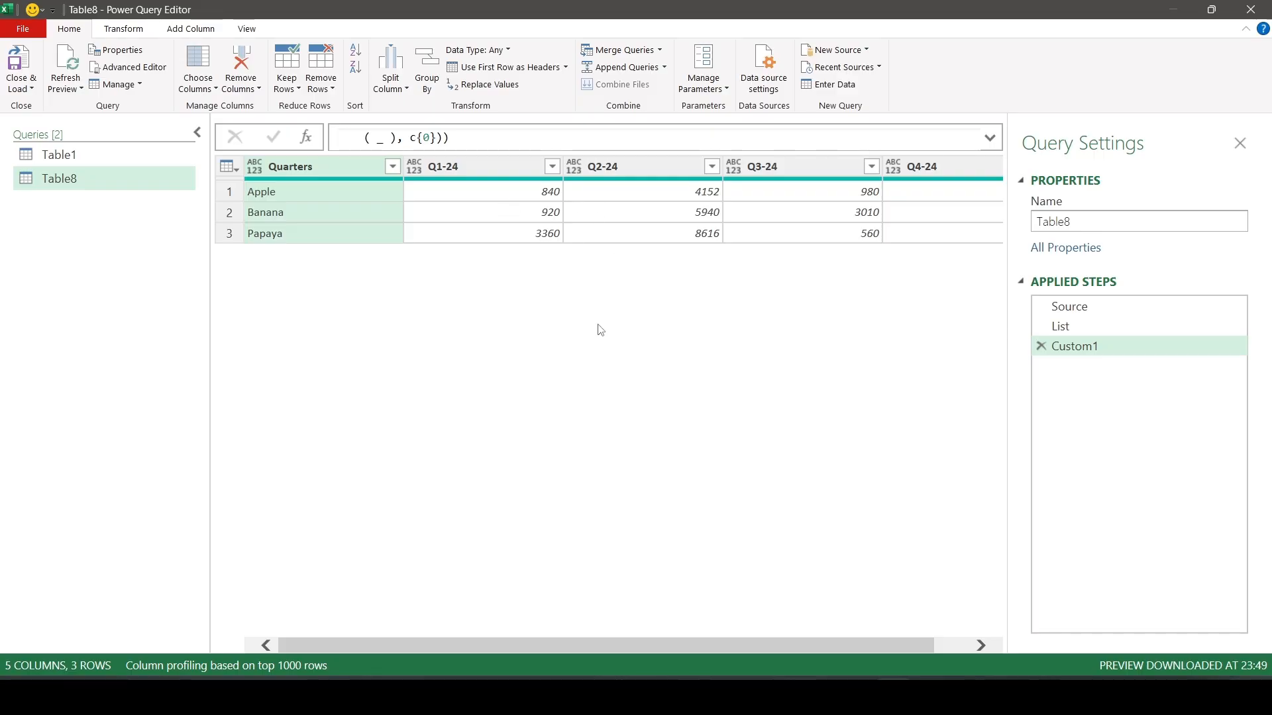
- Review the List step and rename the Custom1 step to Result
{"action": "left_click", "coordinate": [1071, 325]}
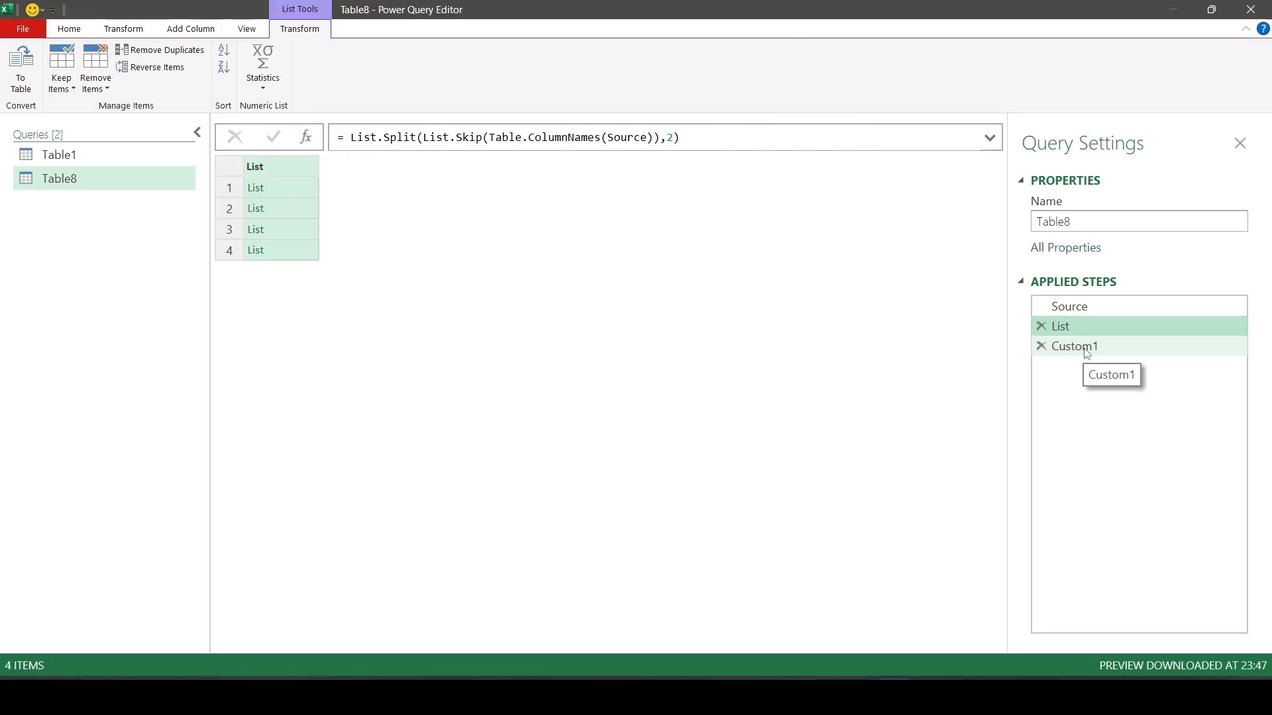
{"action": "left_click", "coordinate": [1083, 347]}
{"action": "left_click", "coordinate": [1085, 347]}
{"action": "type", "text": "Result"}
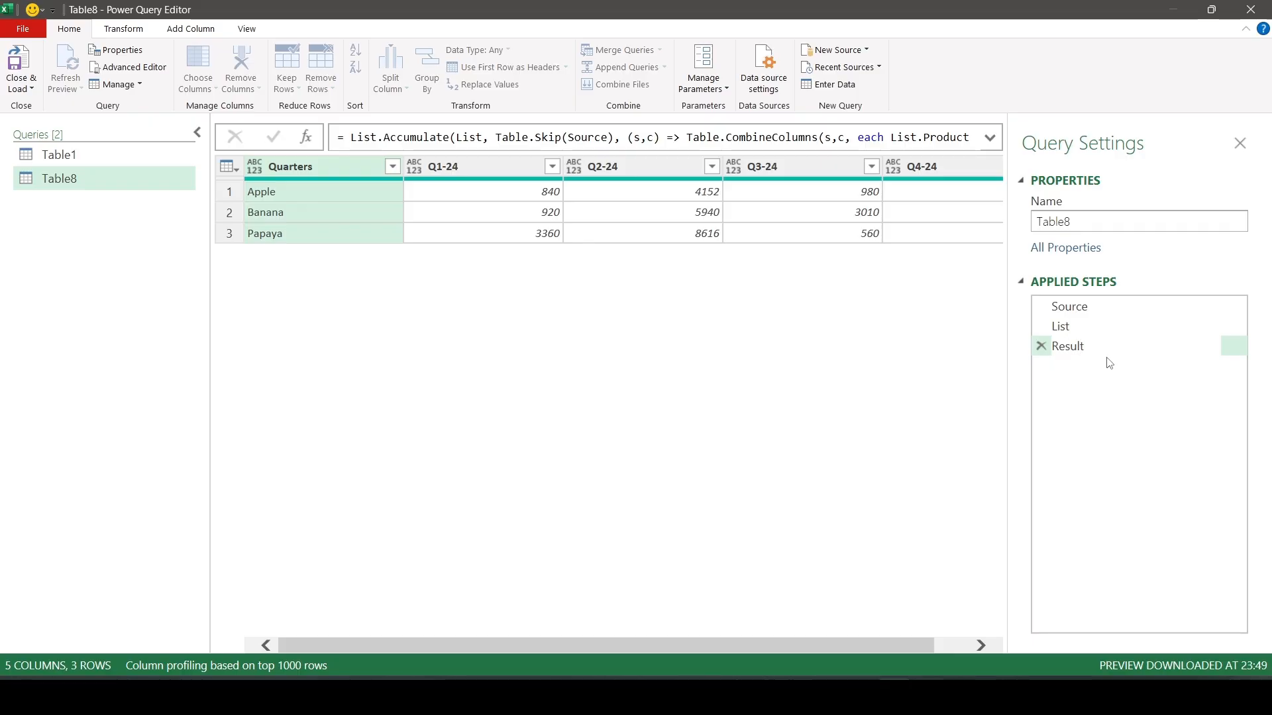